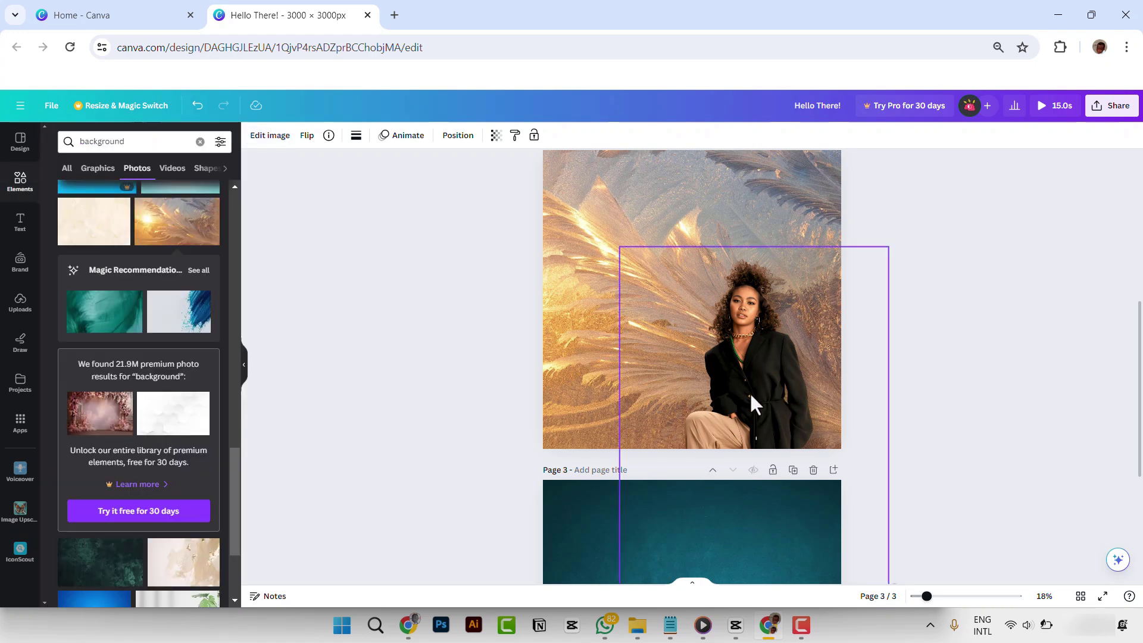
# Shift the woman's photo on page 2 slightly left over the golden background
pyautogui.click(751, 395)
pyautogui.moveTo(752, 395)
pyautogui.mouseDown()
pyautogui.moveTo(696, 390)
pyautogui.moveTo(748, 396)
pyautogui.mouseUp()
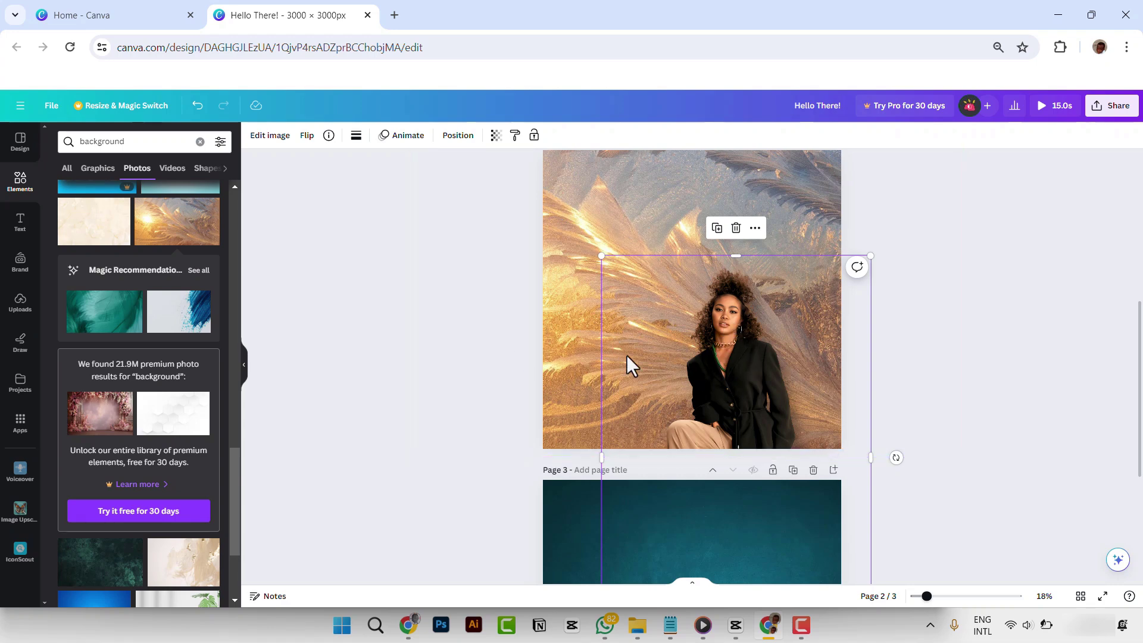
pyautogui.scroll(-3, 625, 365)
pyautogui.scroll(-2, 750, 425)
pyautogui.click(459, 409)
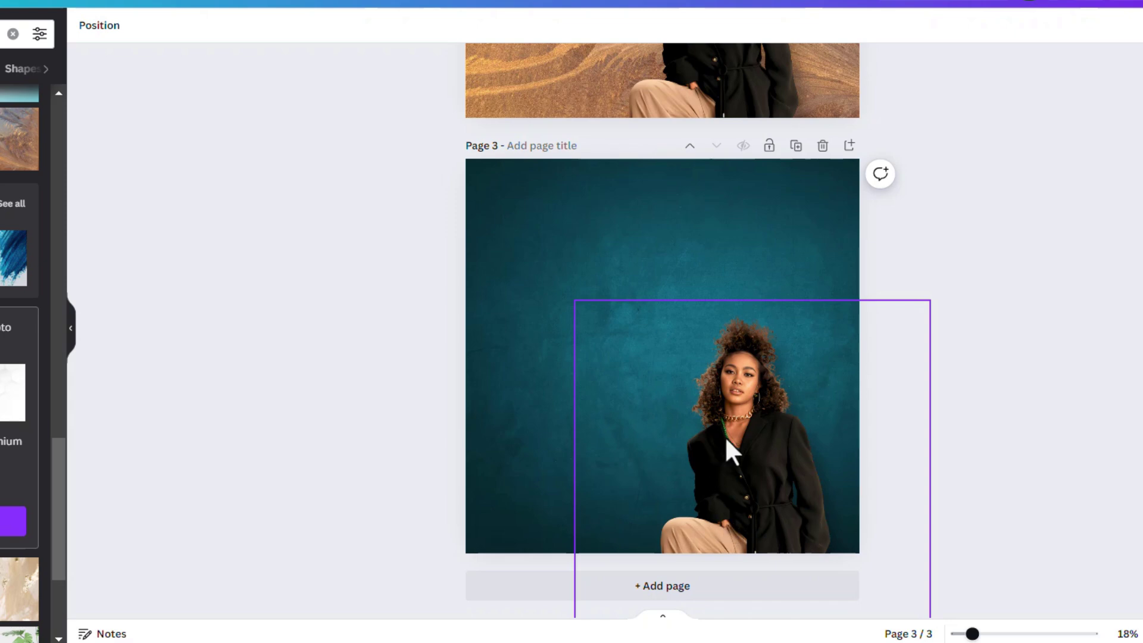
# Cool the woman's photo on page 3 by setting its whole-image Temperature to -75
pyautogui.click(757, 445)
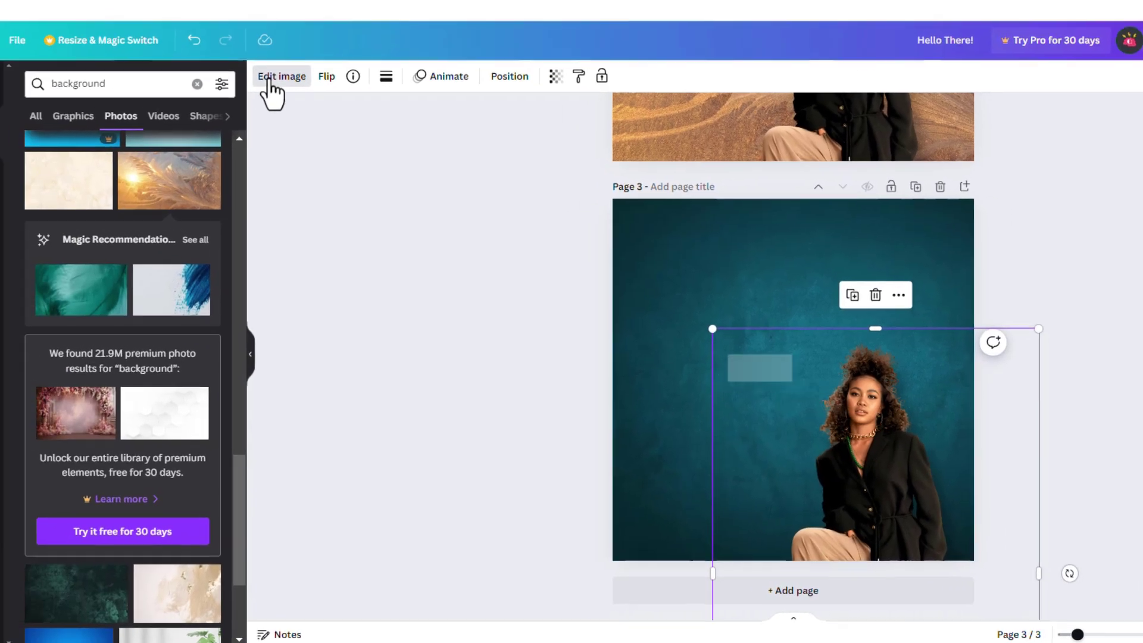
pyautogui.click(89, 26)
pyautogui.click(162, 106)
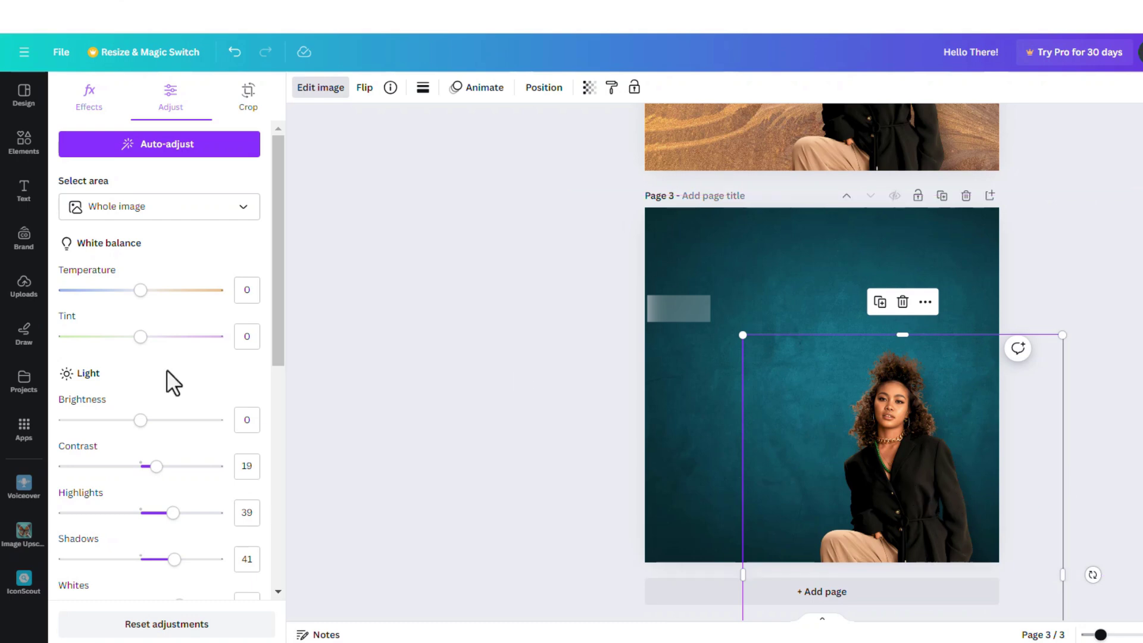
pyautogui.scroll(-3, 164, 416)
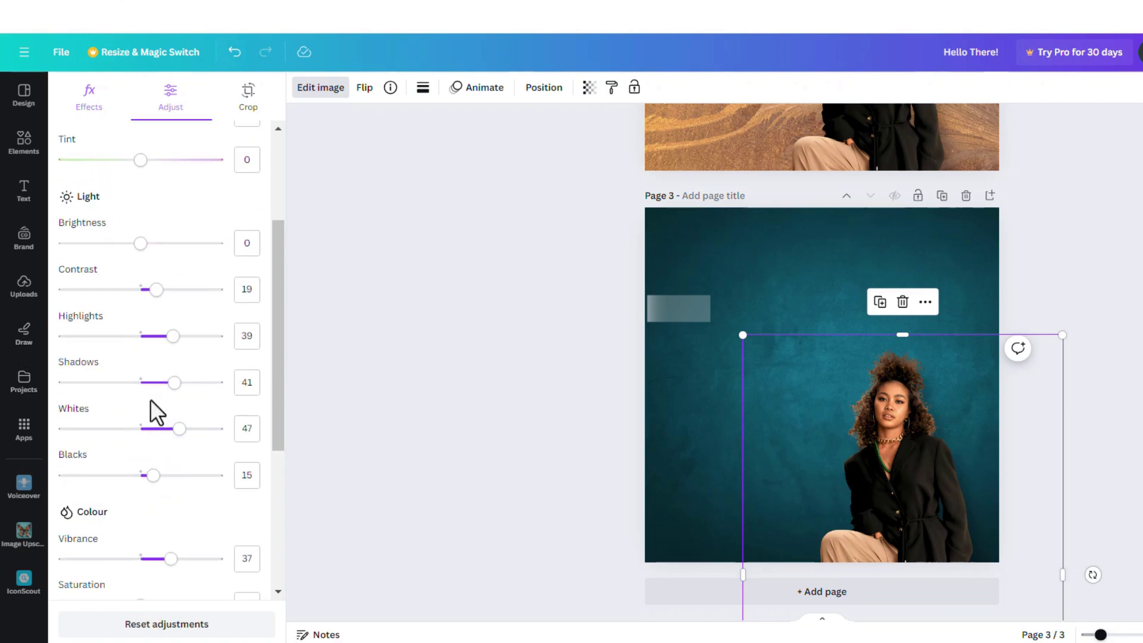
pyautogui.scroll(3, 189, 351)
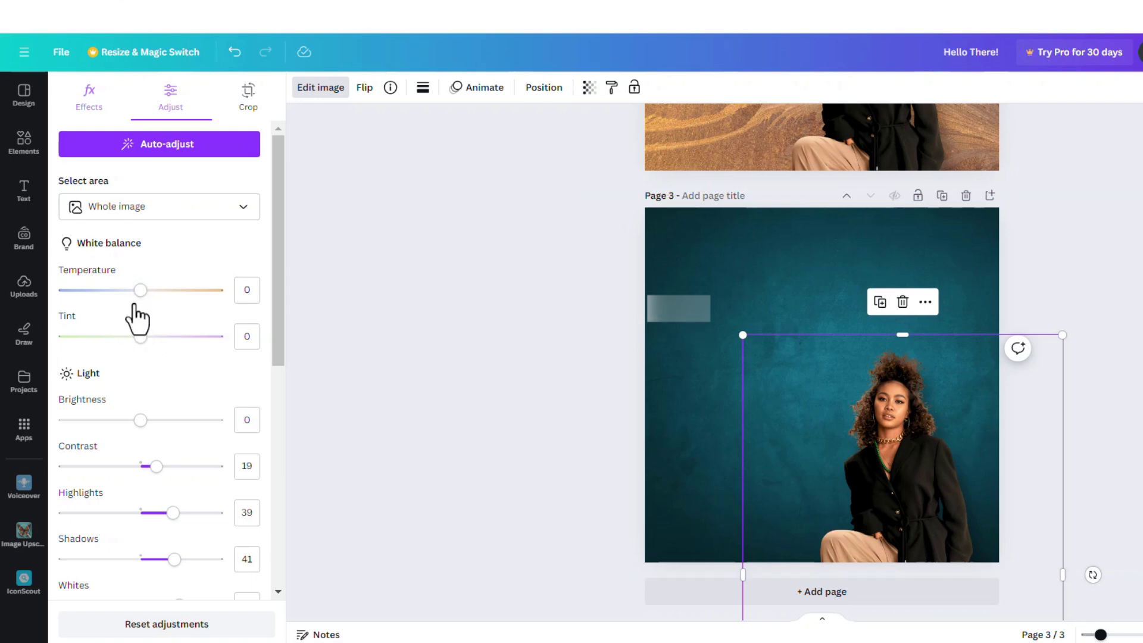
pyautogui.moveTo(138, 302); pyautogui.dragTo(87, 302)
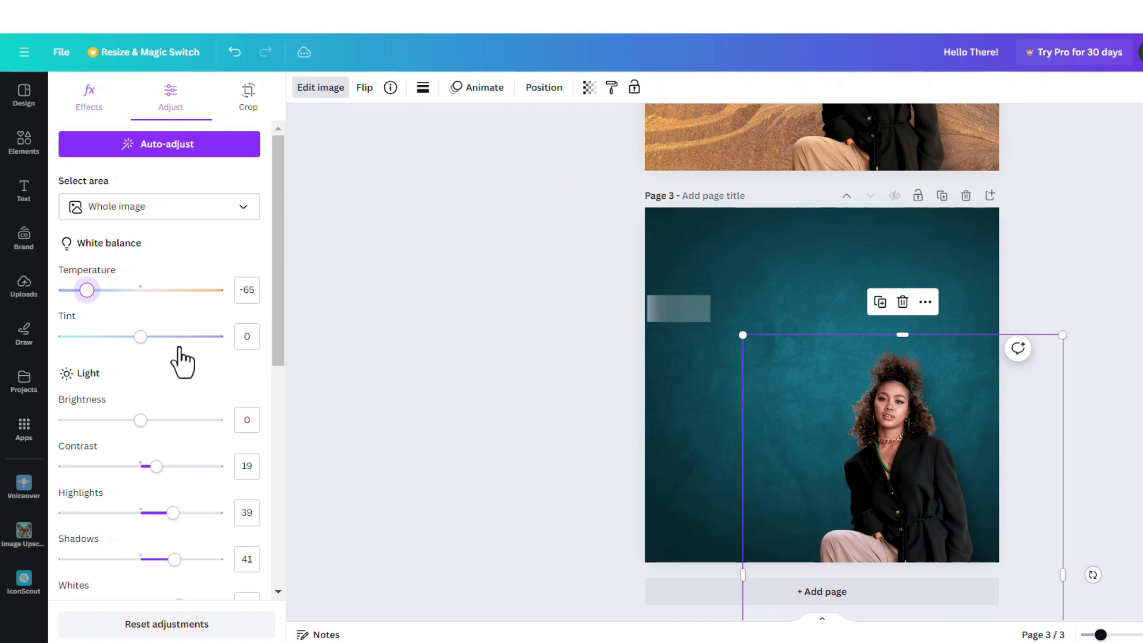
pyautogui.moveTo(84, 300); pyautogui.dragTo(80, 300)
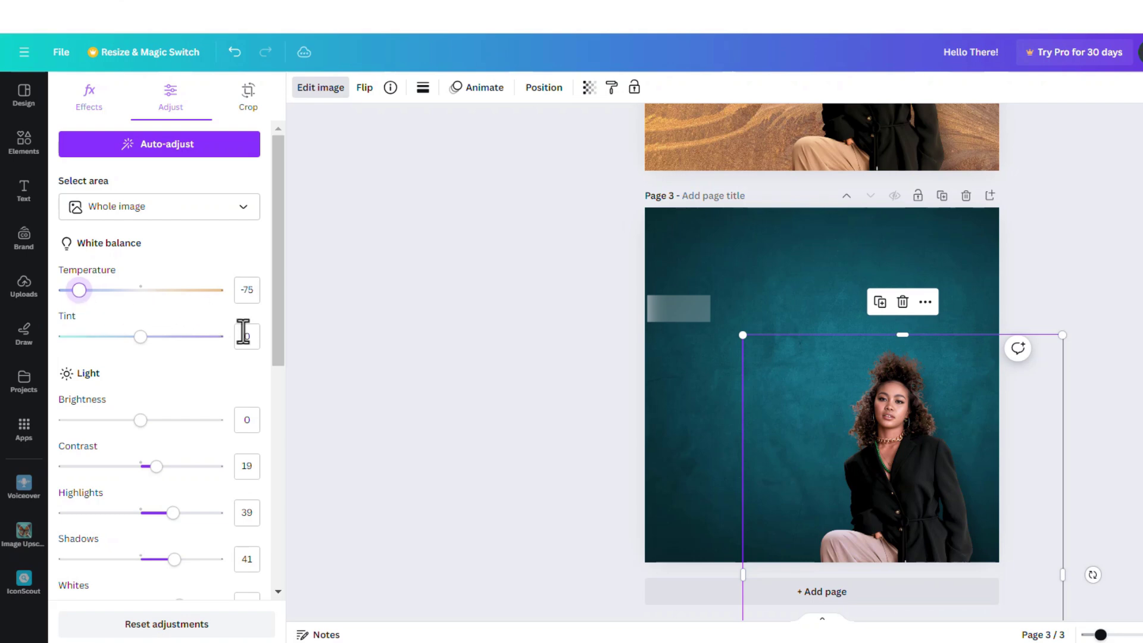
# Set the woman's photo Contrast to 0 and Highlights to -27
pyautogui.scroll(-3, 186, 426)
pyautogui.moveTo(150, 292); pyautogui.dragTo(141, 292)
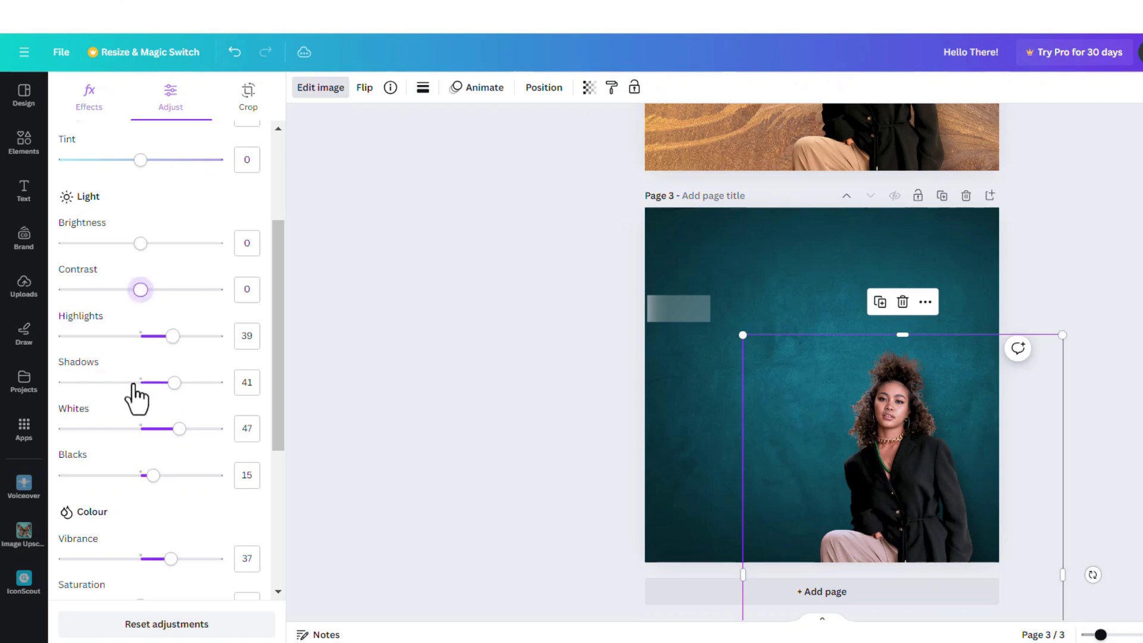
pyautogui.moveTo(172, 337); pyautogui.dragTo(119, 337)
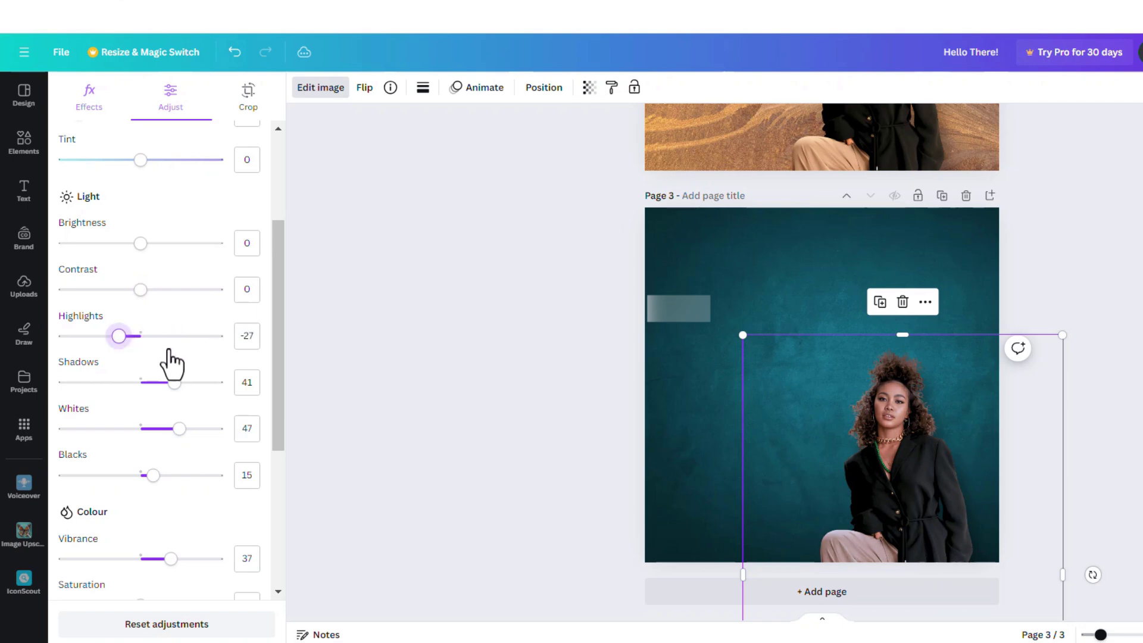
# Set the Whites of the woman's photo to 31 and the Shadows to 57
pyautogui.scroll(-2, 172, 357)
pyautogui.moveTo(178, 340)
pyautogui.mouseDown()
pyautogui.moveTo(152, 343)
pyautogui.moveTo(166, 340)
pyautogui.mouseUp()
pyautogui.moveTo(172, 299); pyautogui.dragTo(159, 299)
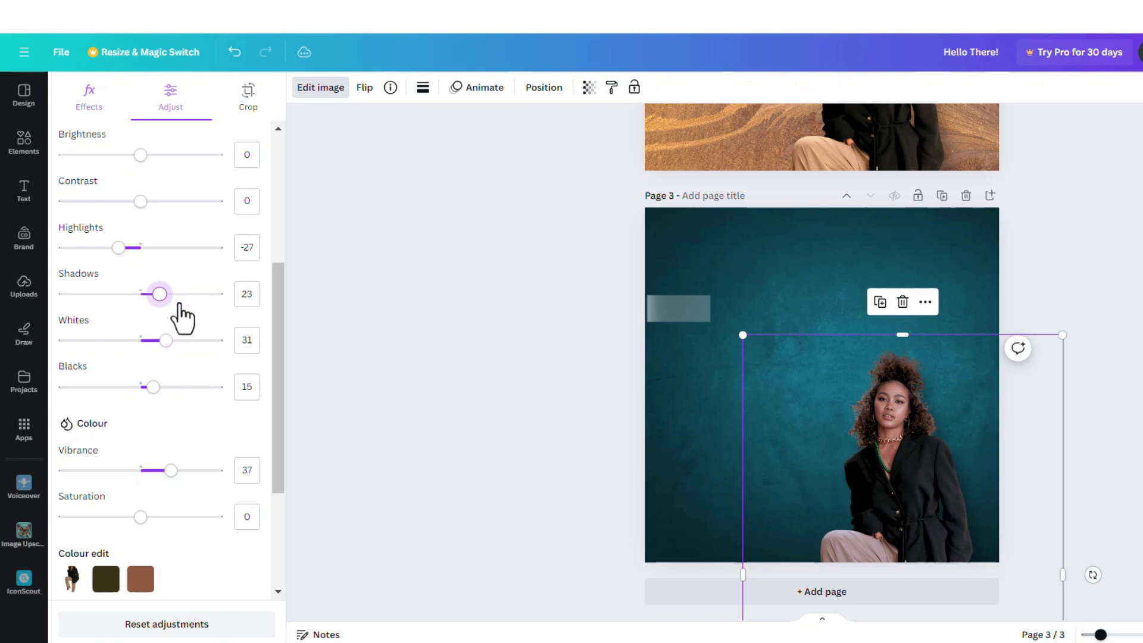
pyautogui.press('Right')
pyautogui.press('Right')
pyautogui.press('Right')
pyautogui.press('Right')
pyautogui.press('Right')
pyautogui.press('Right')
pyautogui.press('Right')
pyautogui.press('Right')
pyautogui.press('Right')
pyautogui.press('Right')
pyautogui.press('Right')
pyautogui.press('Right')
pyautogui.press('Right')
pyautogui.press('Right')
pyautogui.press('Right')
pyautogui.press('Right')
pyautogui.press('Right')
pyautogui.press('Right')
pyautogui.press('Right')
pyautogui.press('Right')
pyautogui.press('Right')
pyautogui.press('Right')
pyautogui.press('Right')
pyautogui.press('Right')
pyautogui.press('Right')
pyautogui.press('Right')
pyautogui.press('Right')
pyautogui.press('Right')
pyautogui.press('Right')
pyautogui.scroll(-3, 199, 395)
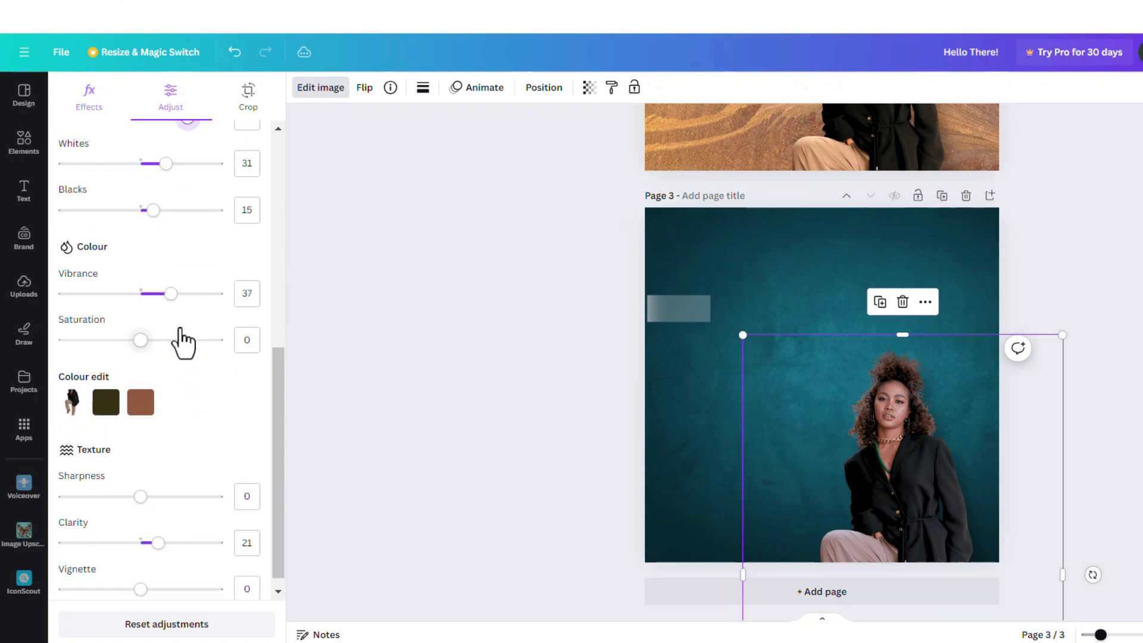
pyautogui.scroll(5, 178, 319)
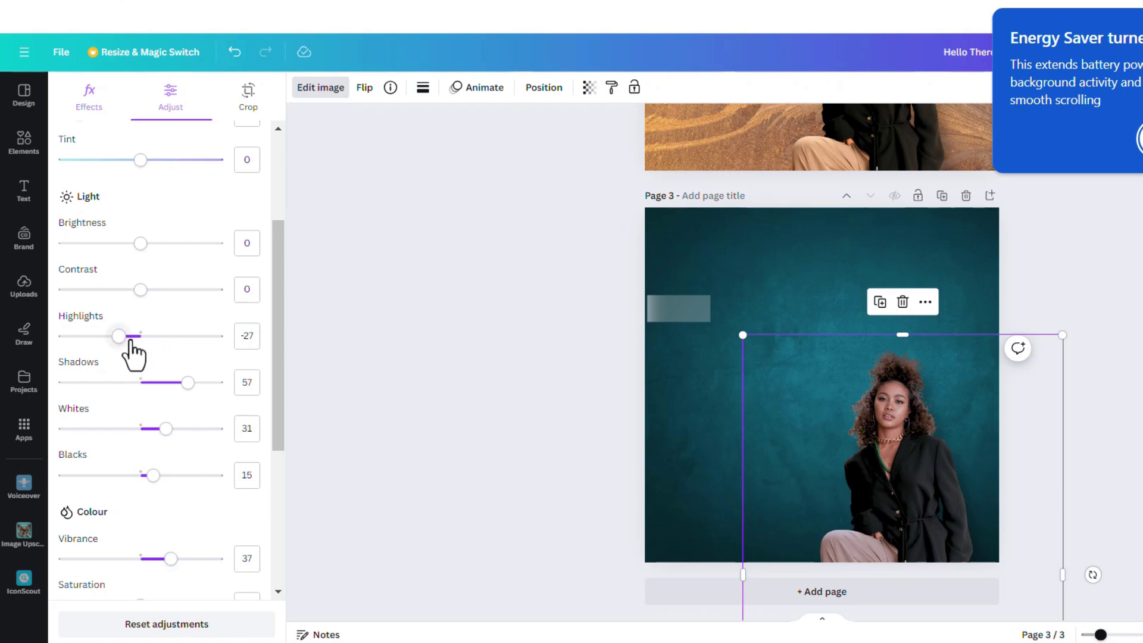
# Set the Vibrance of the woman's photo to 49
pyautogui.scroll(-2, 173, 483)
pyautogui.moveTo(174, 476)
pyautogui.mouseDown()
pyautogui.moveTo(212, 474)
pyautogui.moveTo(148, 479)
pyautogui.moveTo(183, 477)
pyautogui.moveTo(171, 477)
pyautogui.mouseUp()
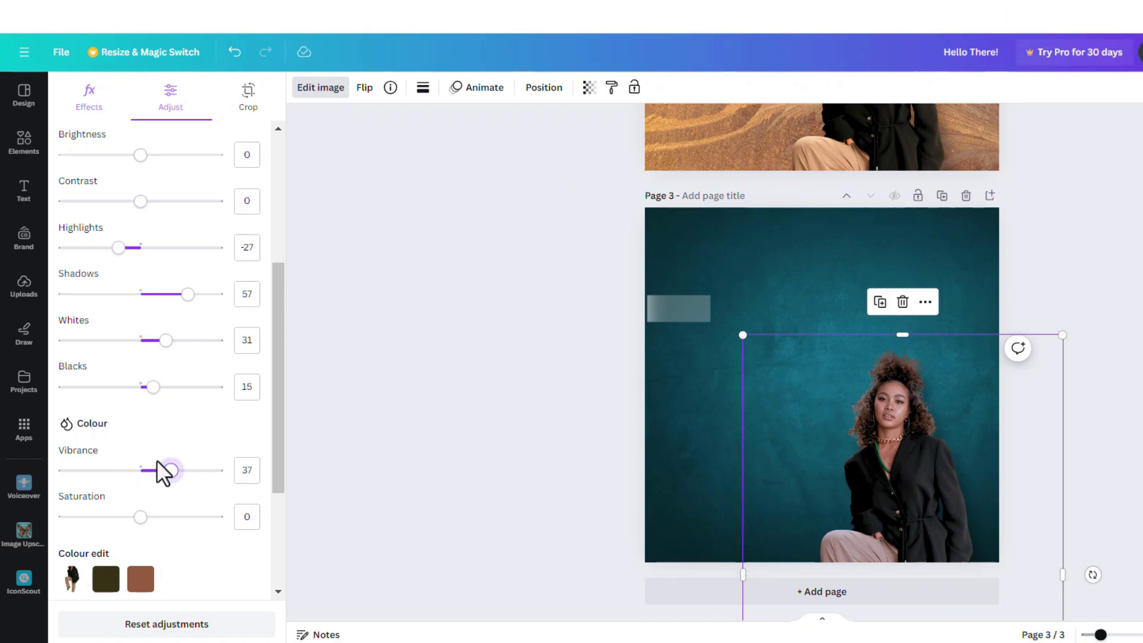
pyautogui.moveTo(173, 470); pyautogui.dragTo(179, 471)
# Compare how the woman blends with the backgrounds of pages 2 and 3 in an enlarged overview of all pages
pyautogui.scroll(3, 816, 280)
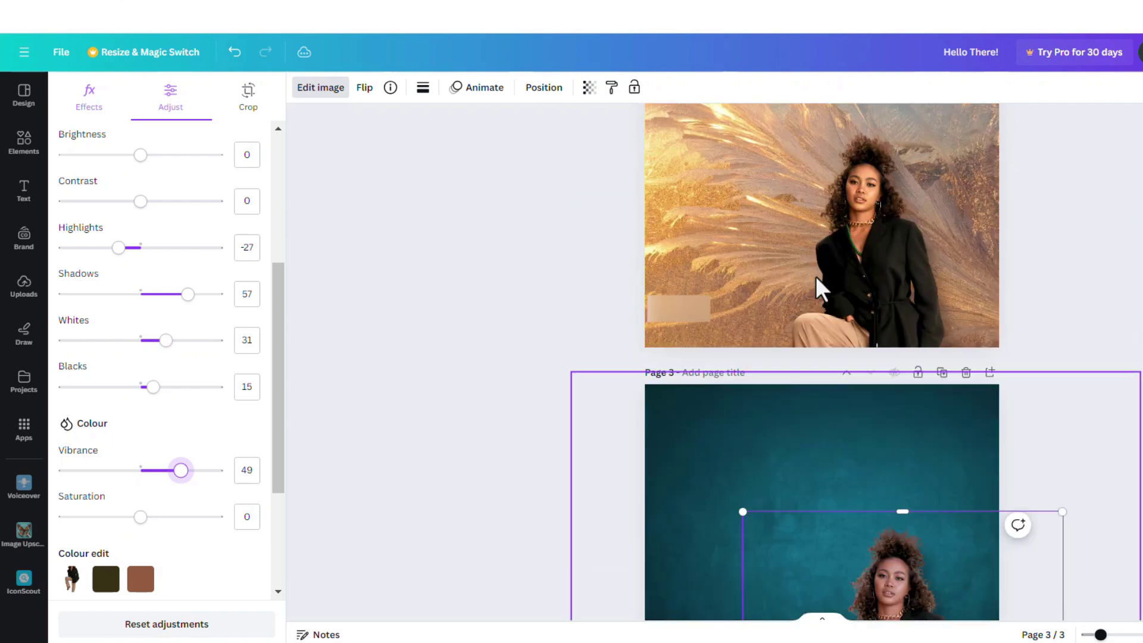
pyautogui.moveTo(875, 214); pyautogui.dragTo(773, 311)
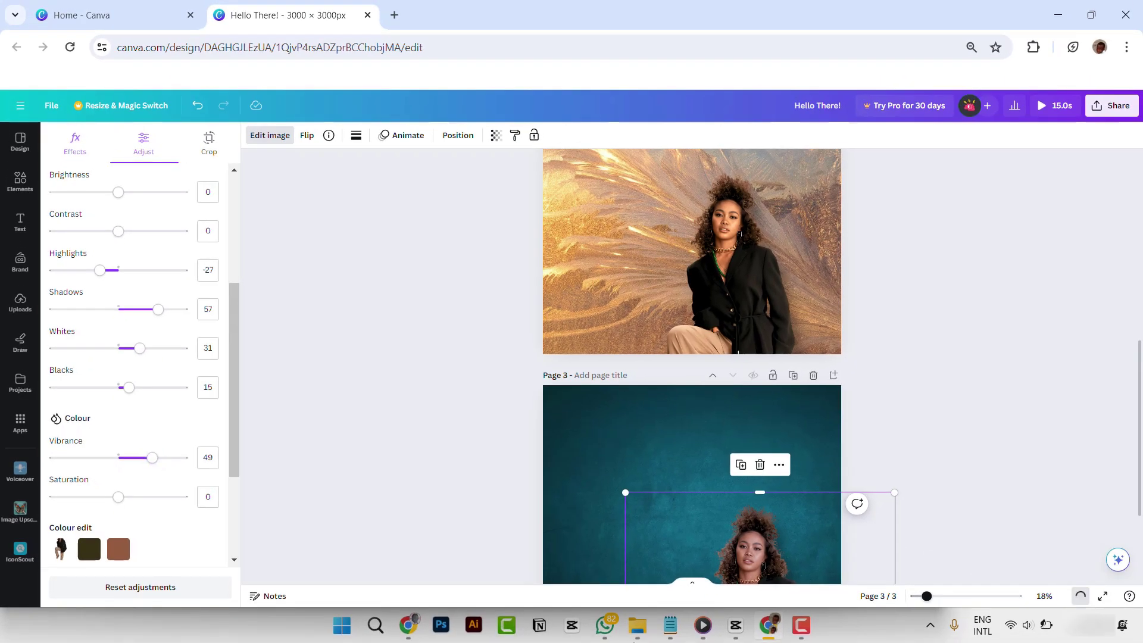
pyautogui.click(1080, 596)
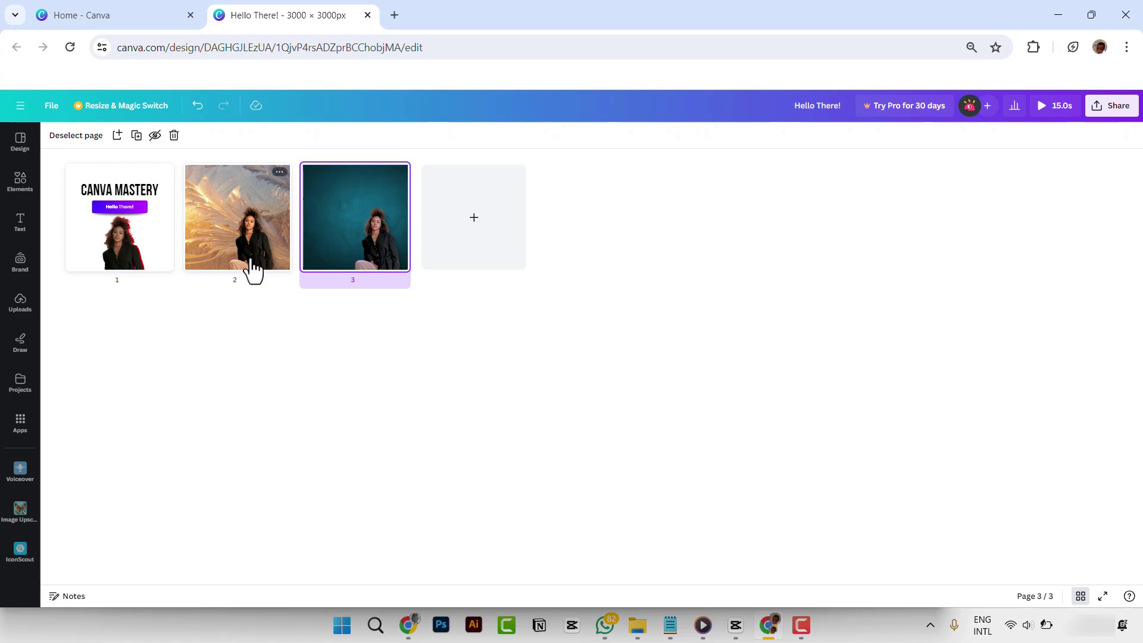
pyautogui.hotkey('ctrl', '+')
pyautogui.hotkey('ctrl', '+')
pyautogui.hotkey('ctrl', '+')
pyautogui.hotkey('ctrl', '+')
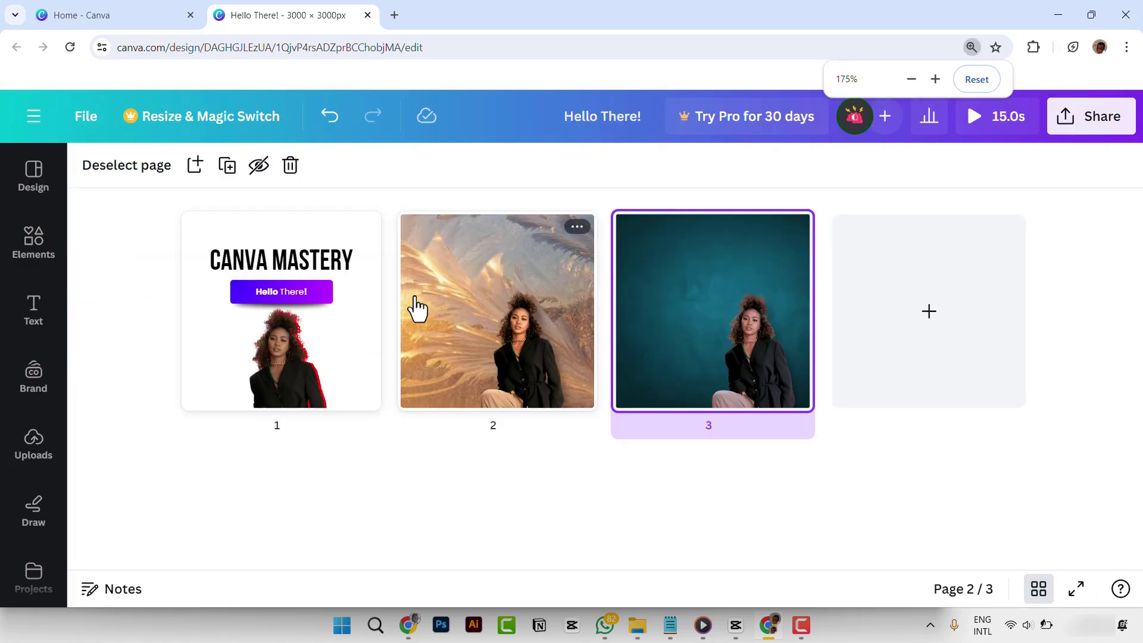
pyautogui.hotkey('ctrl', '+')
pyautogui.hotkey('ctrl', '+')
pyautogui.hotkey('ctrl', '-')
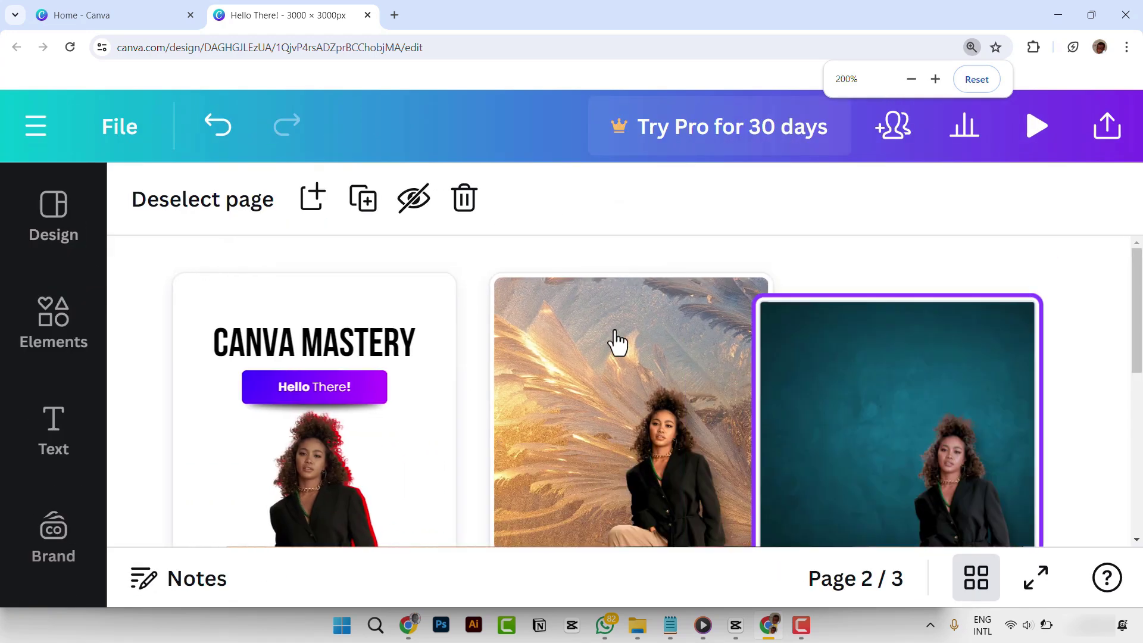
pyautogui.hotkey('ctrl', '-')
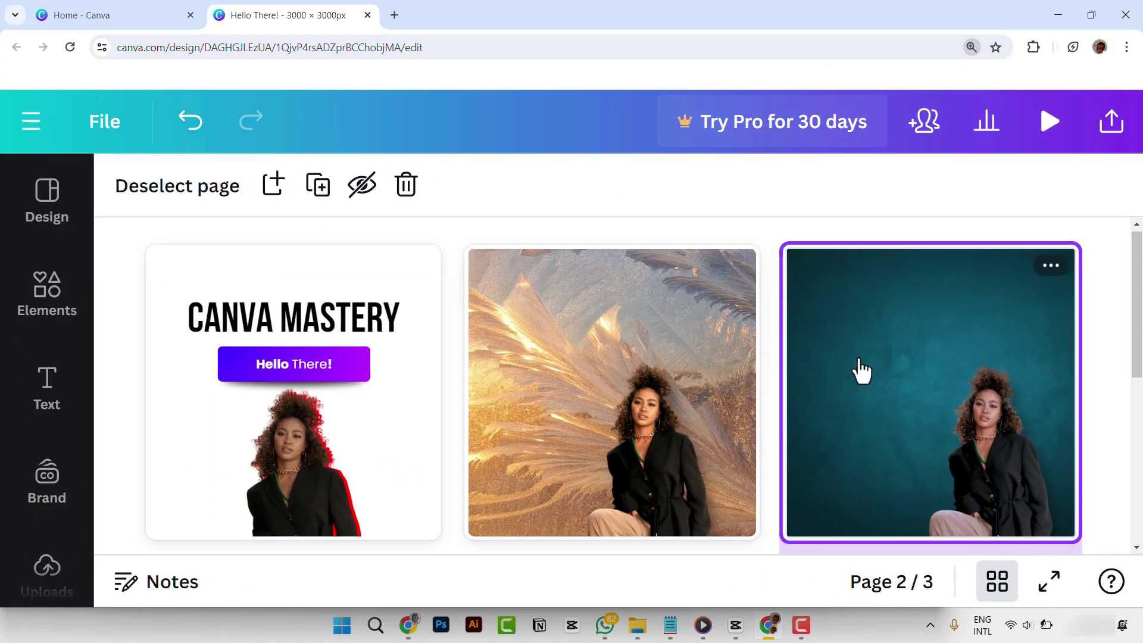
pyautogui.scroll(-1, 861, 371)
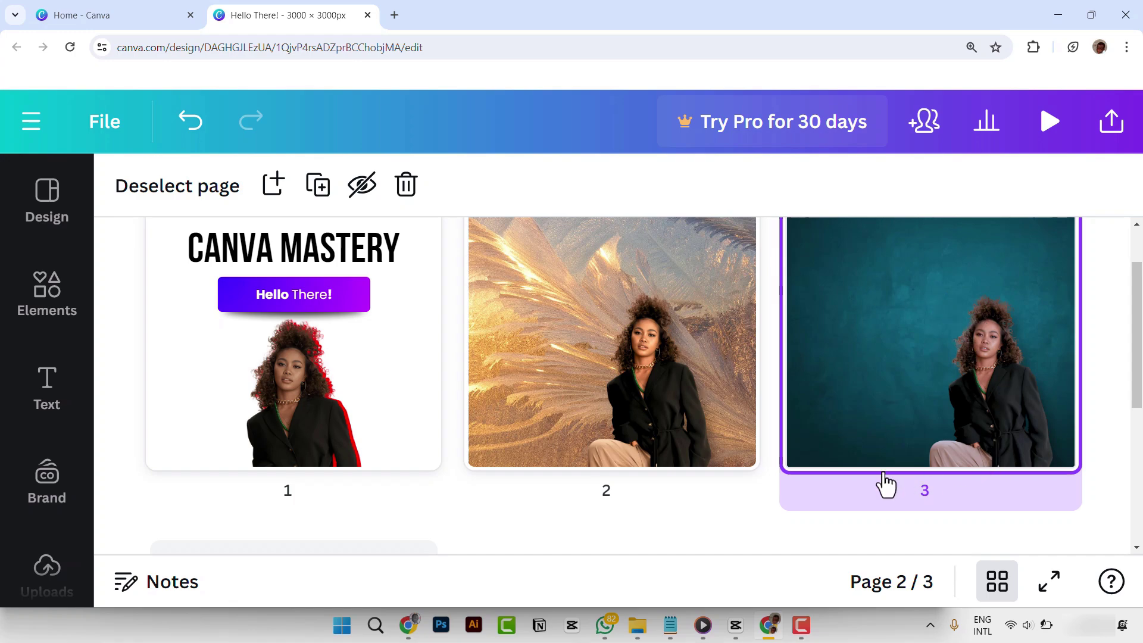
pyautogui.hotkey('ctrl', '-')
pyautogui.hotkey('ctrl', '-')
pyautogui.hotkey('ctrl', '-')
pyautogui.hotkey('ctrl', '-')
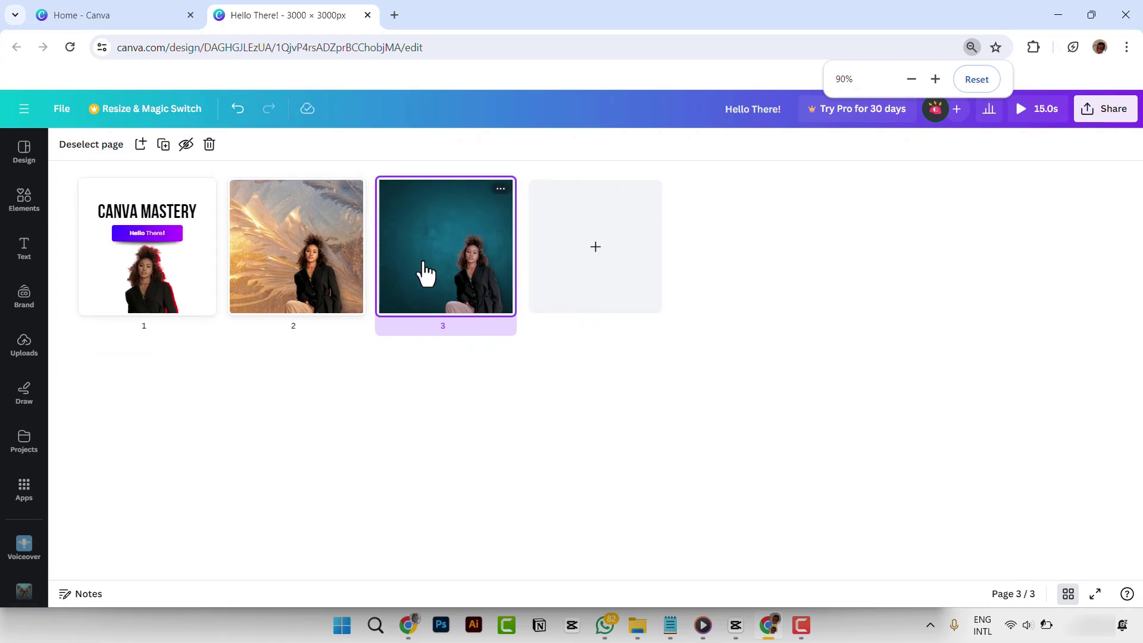
# Reopen page 3 from the page overview for editing and fit the whole page in view
pyautogui.doubleClick(424, 266)
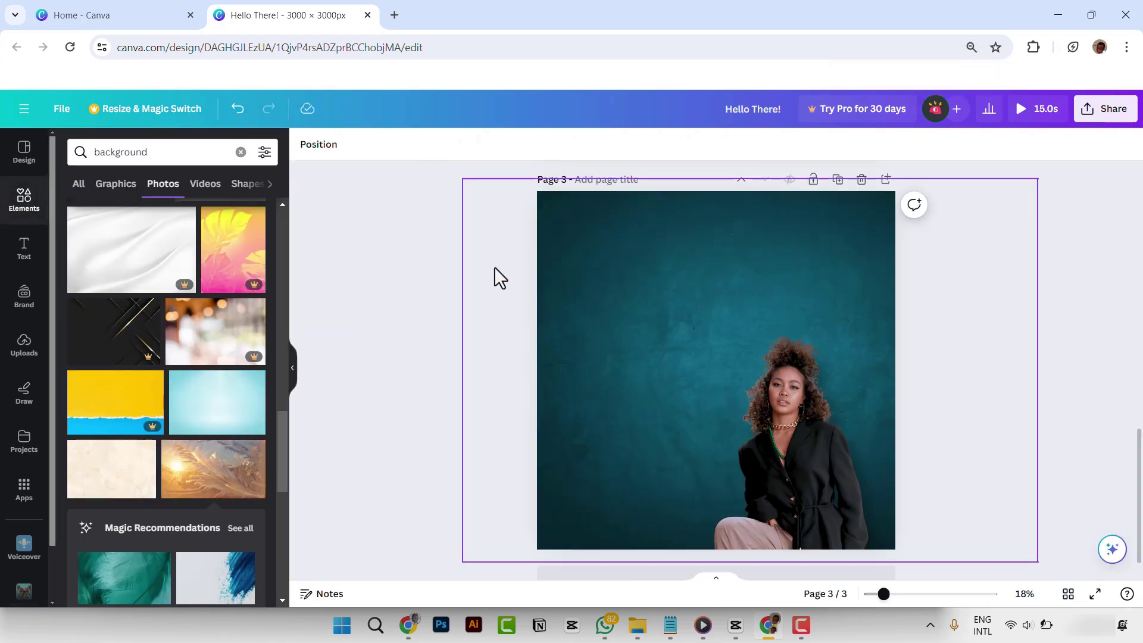
pyautogui.scroll(-1, 789, 400)
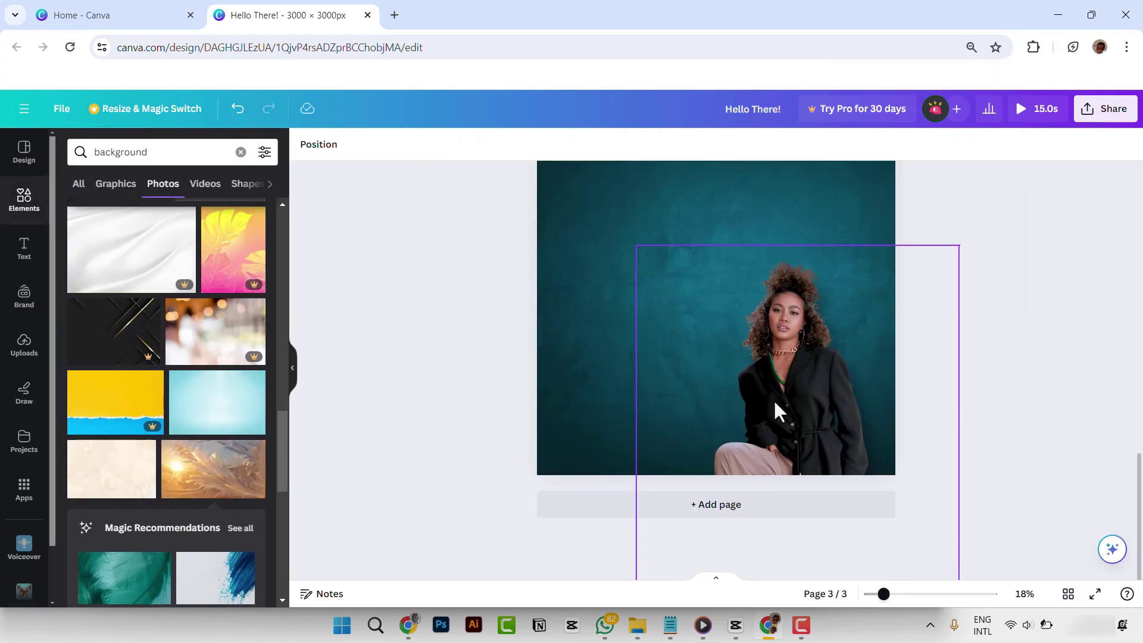
pyautogui.scroll(1, 780, 322)
pyautogui.keyDown('ctrl'); pyautogui.scroll(-2, 501, 277); pyautogui.keyUp('ctrl')
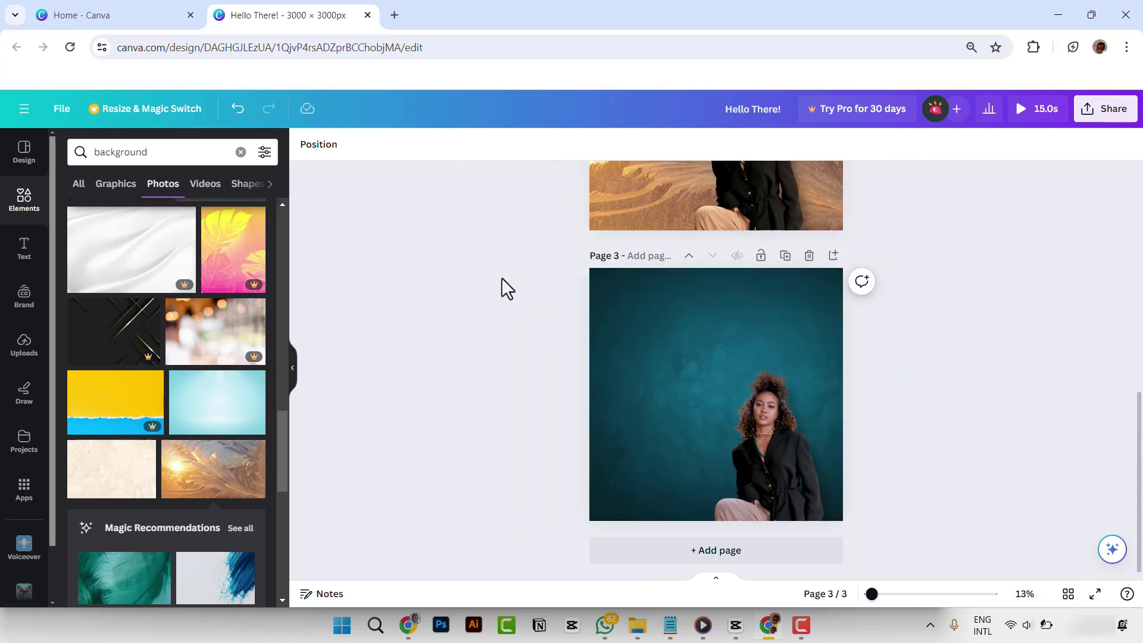
pyautogui.scroll(-1, 661, 354)
pyautogui.keyDown('ctrl'); pyautogui.scroll(1, 671, 358); pyautogui.keyUp('ctrl')
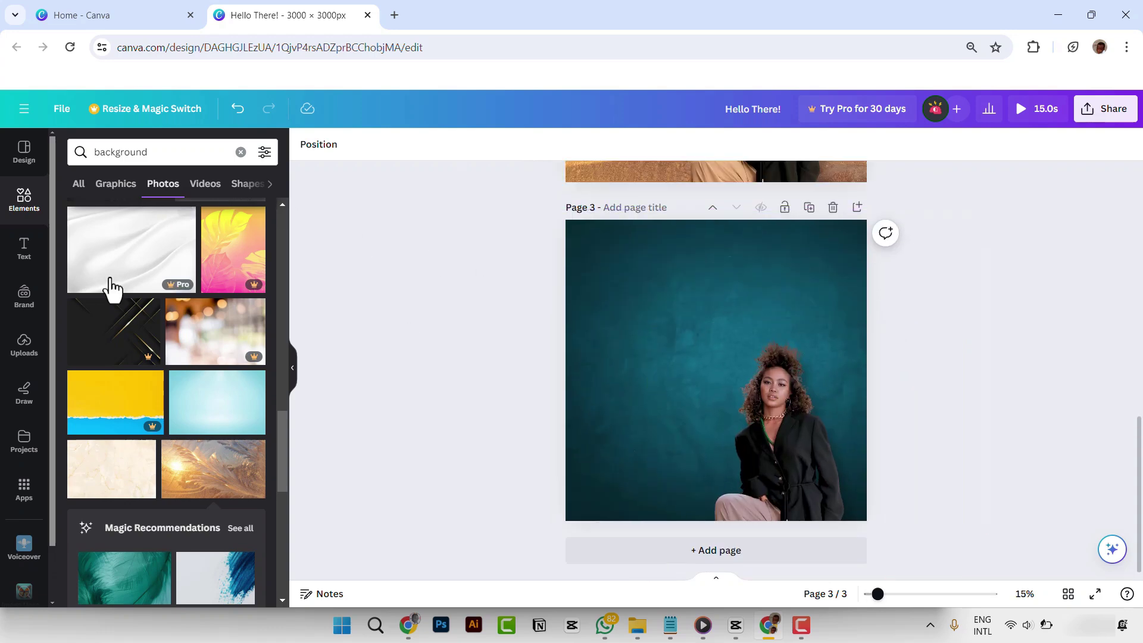
pyautogui.keyDown('ctrl'); pyautogui.scroll(-1, 95, 305); pyautogui.keyUp('ctrl')
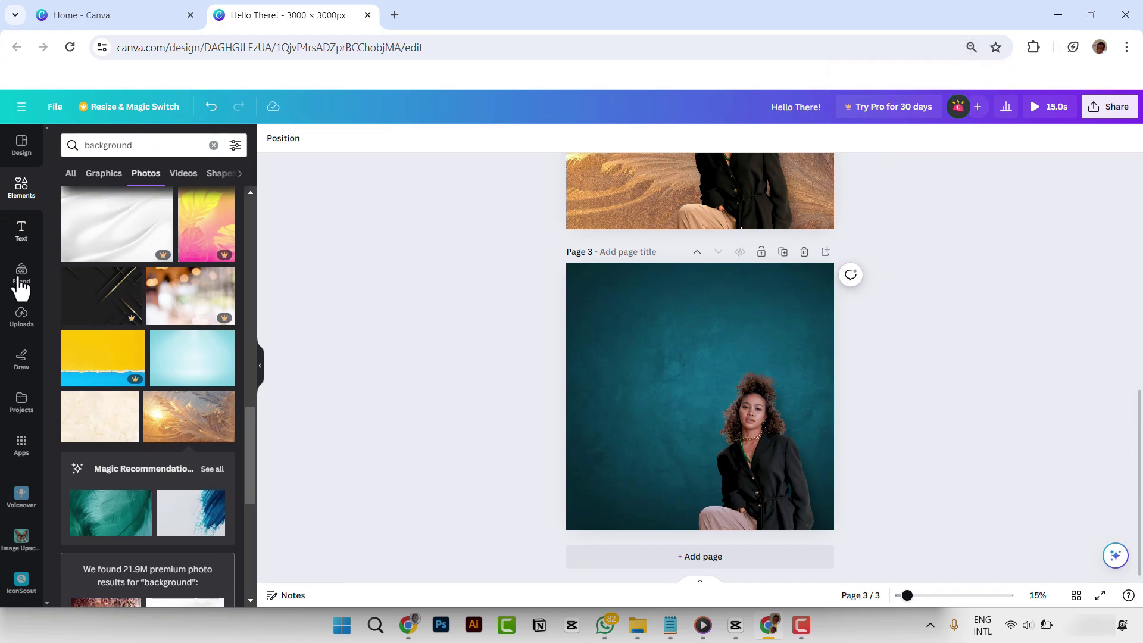
# Search the elements library for "light" and show all of the graphics results
pyautogui.click(22, 189)
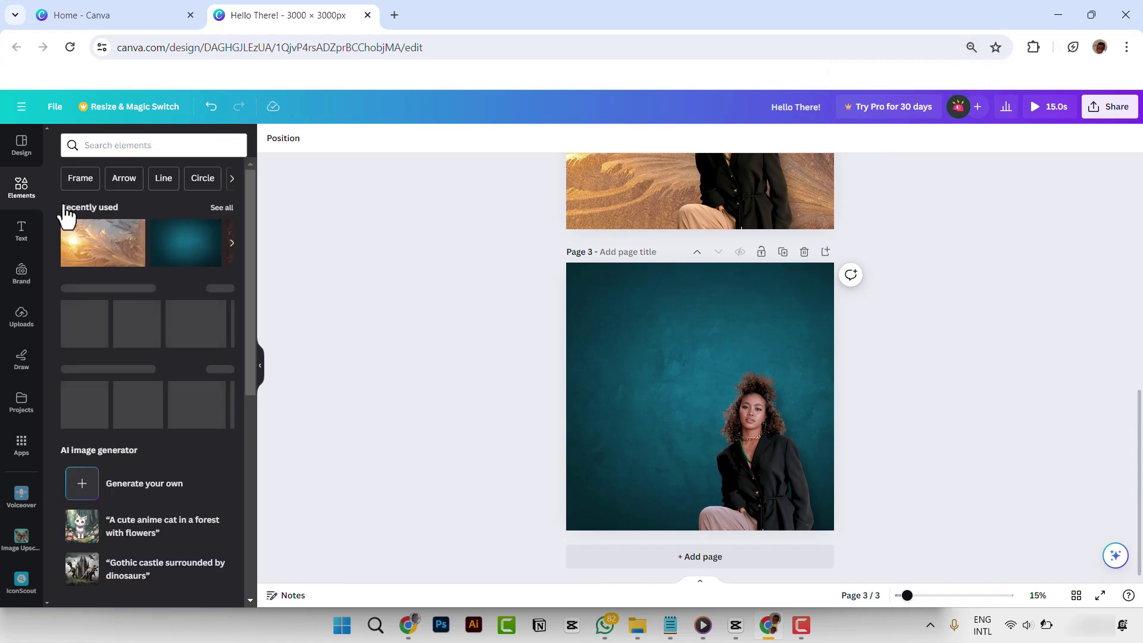
pyautogui.click(100, 145)
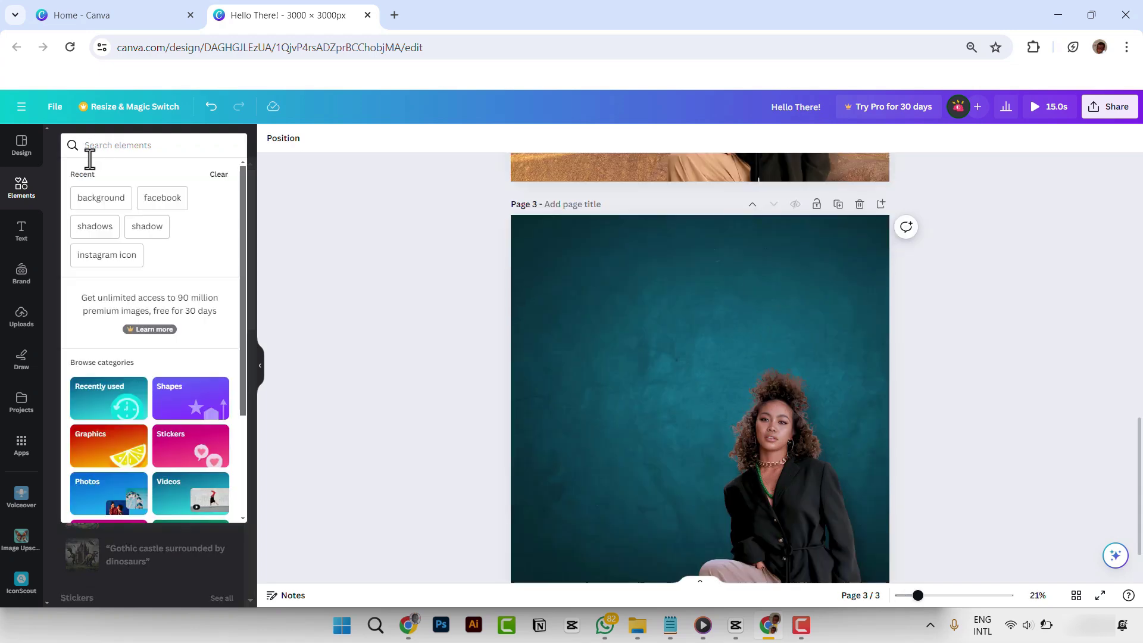
pyautogui.write('light')
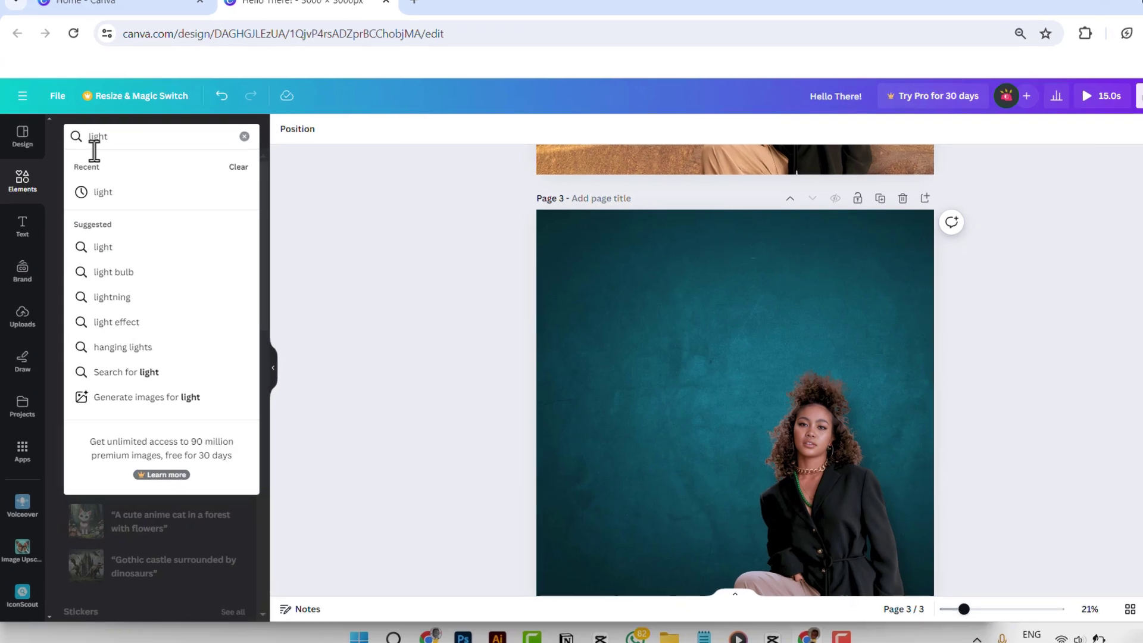
pyautogui.press('Return')
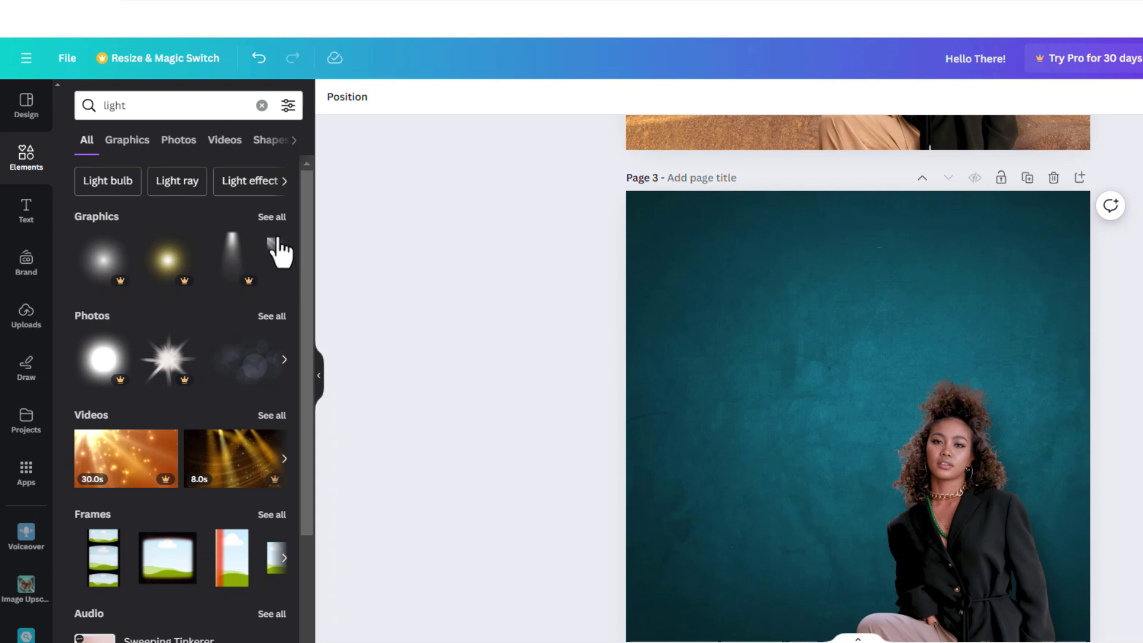
pyautogui.click(271, 217)
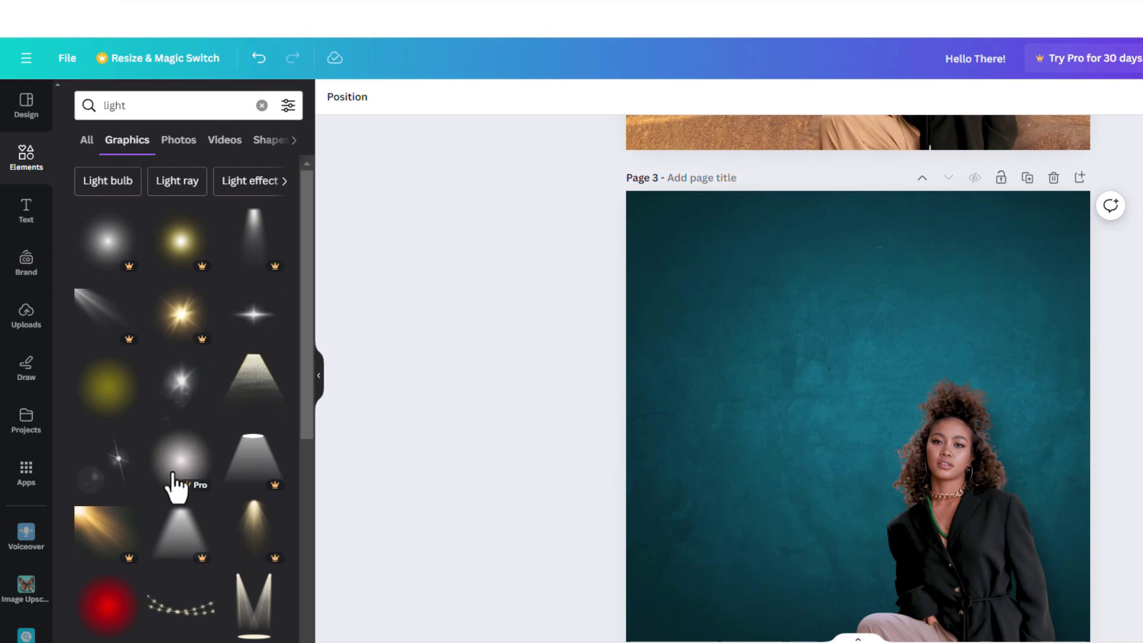
# Add the soft round red glow graphic to page 3 and place it above and to the left of the woman
pyautogui.scroll(-3, 176, 488)
pyautogui.scroll(-5, 173, 523)
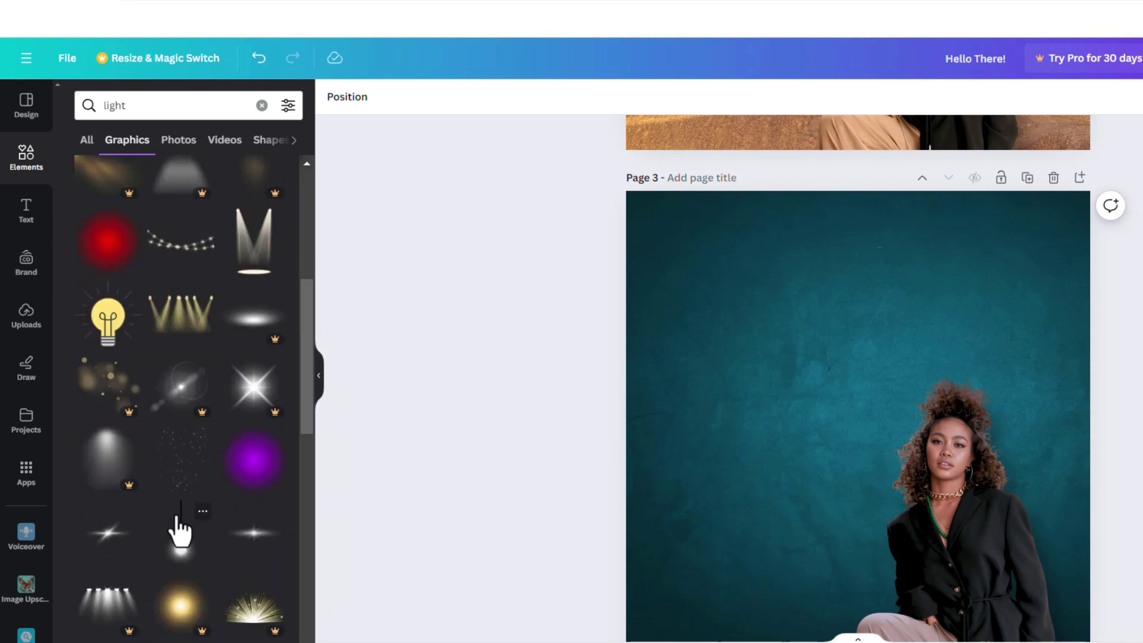
pyautogui.scroll(-10, 141, 533)
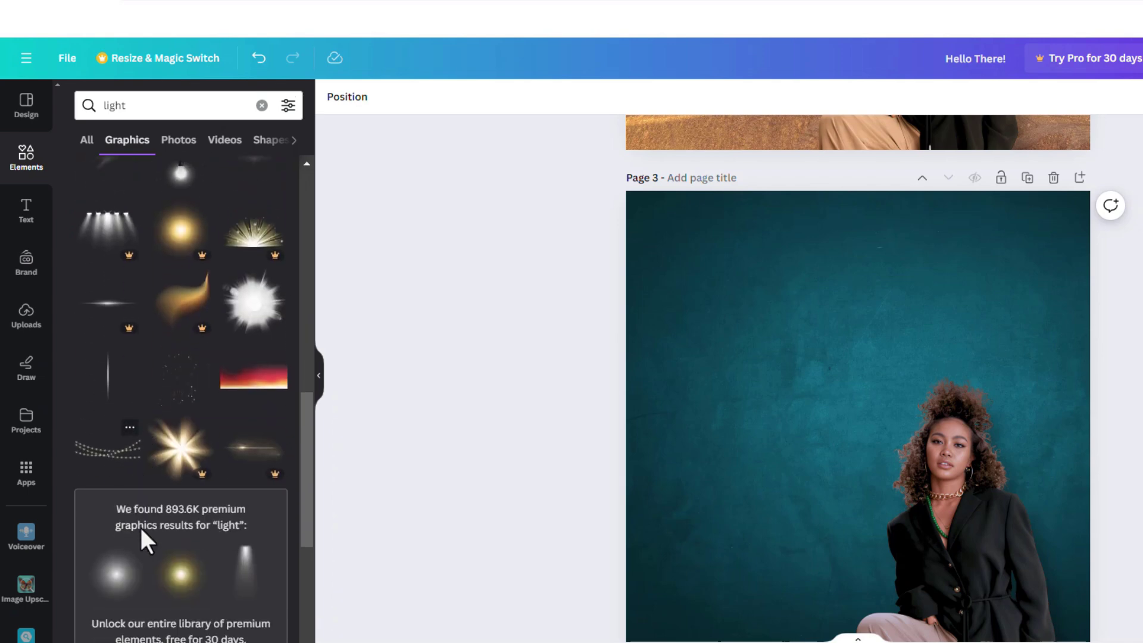
pyautogui.scroll(-6, 146, 531)
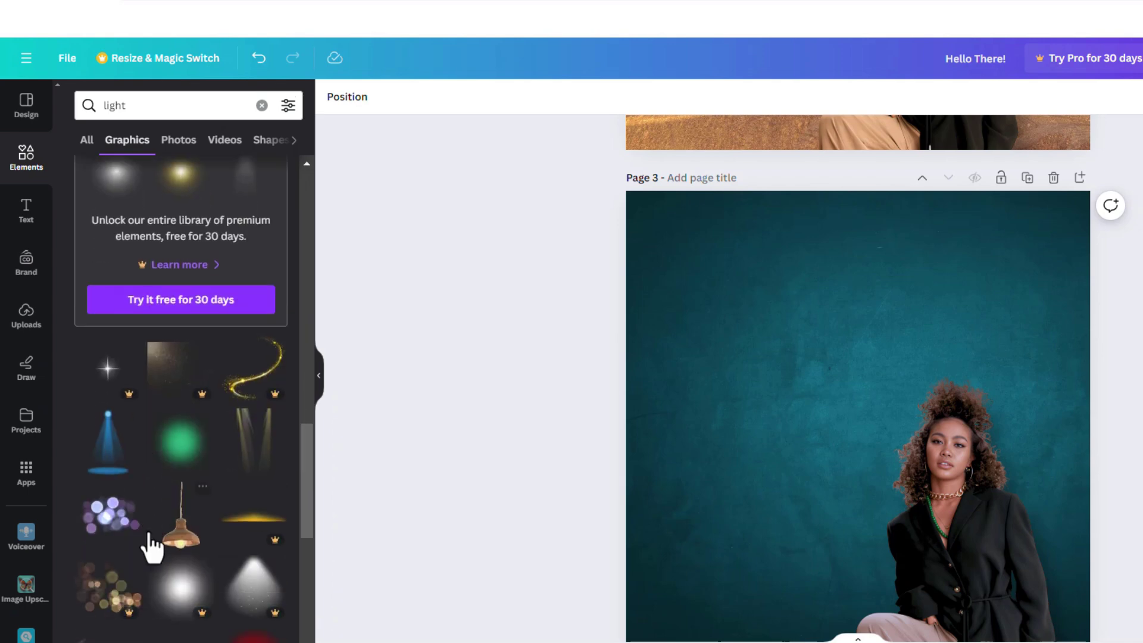
pyautogui.scroll(-2, 156, 546)
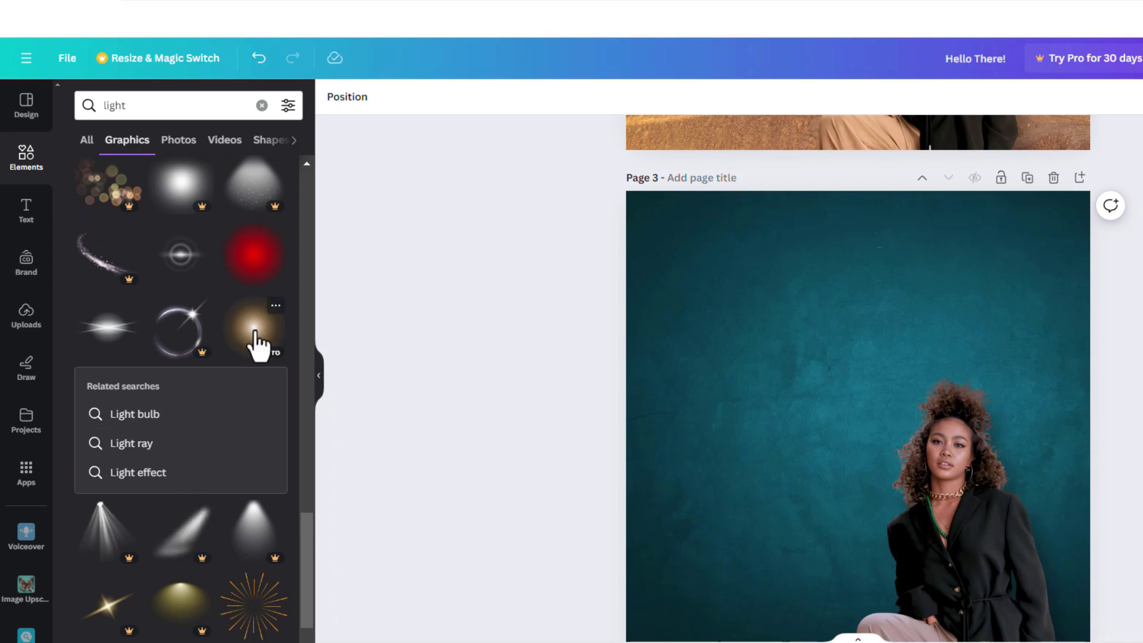
pyautogui.click(255, 271)
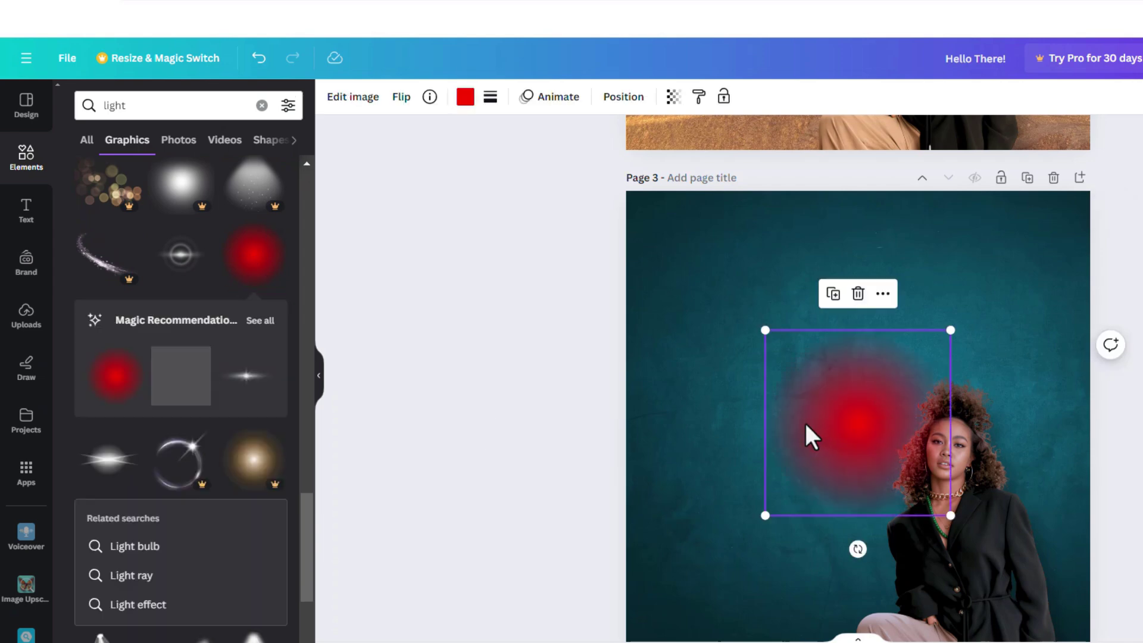
pyautogui.moveTo(852, 447); pyautogui.dragTo(767, 367)
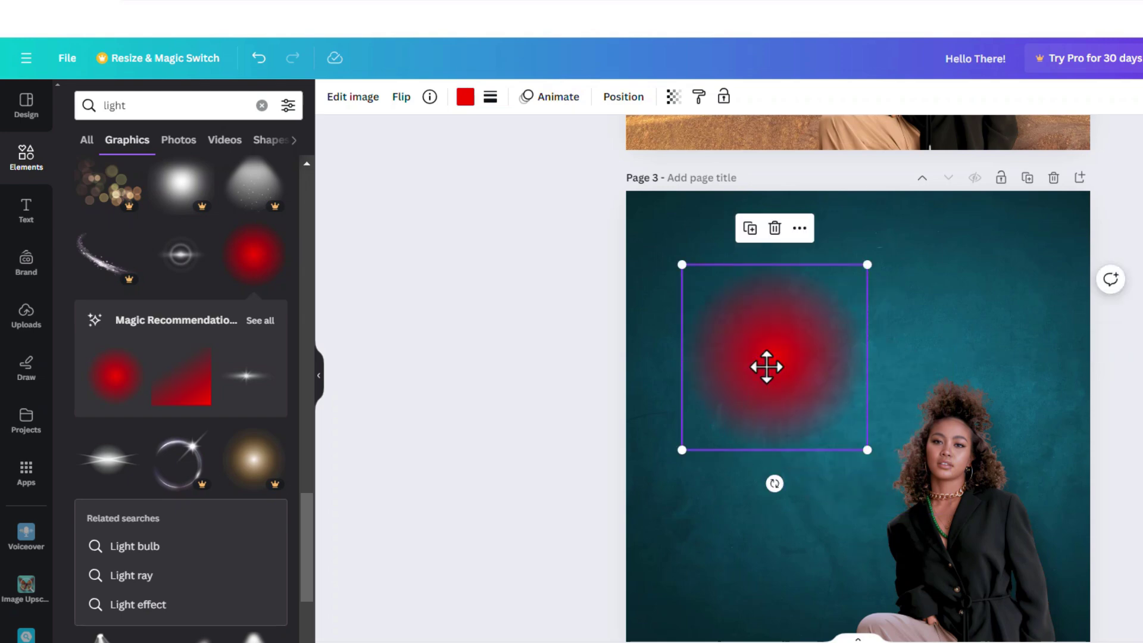
pyautogui.click(351, 98)
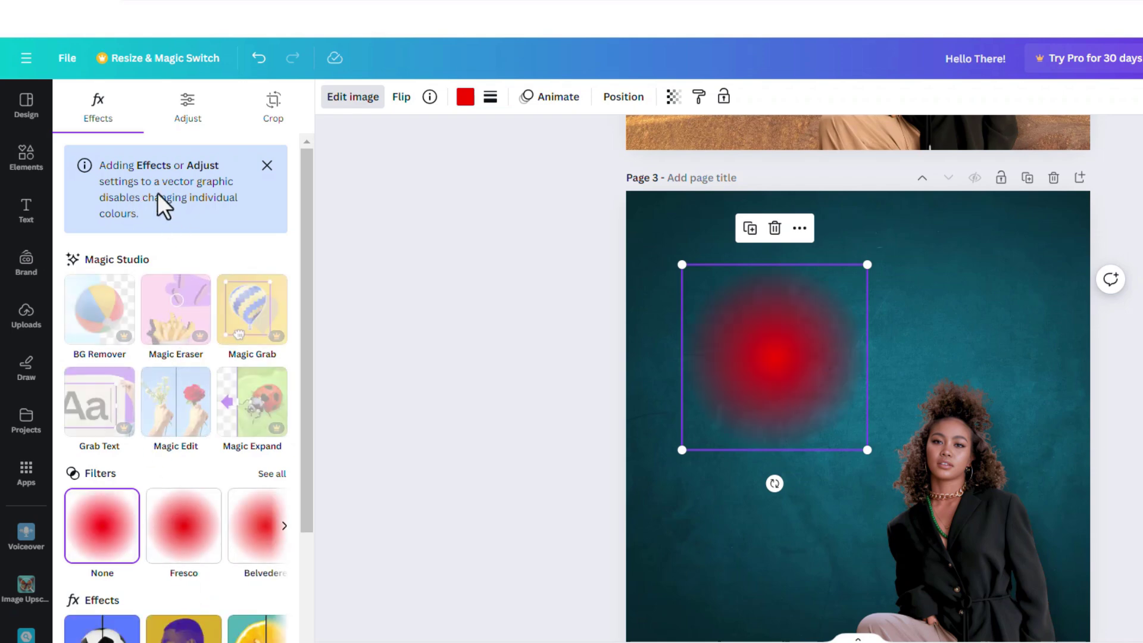
pyautogui.scroll(-3, 186, 559)
pyautogui.click(189, 480)
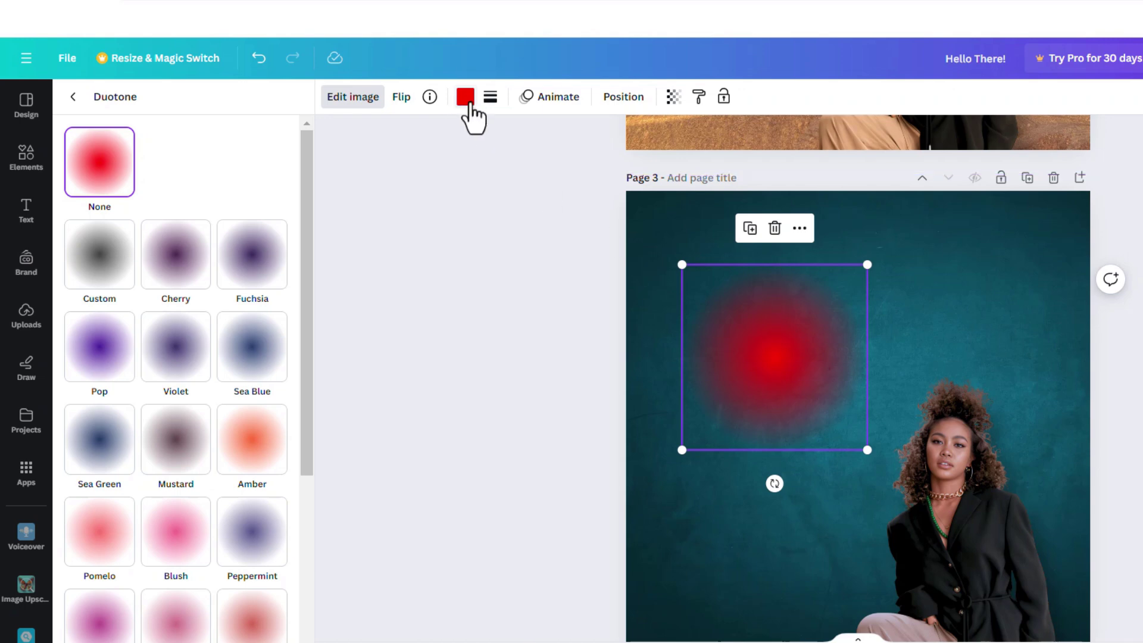
# Recolour the red glow with the teal #11687F sampled from the page's background beside the woman's head
pyautogui.click(467, 100)
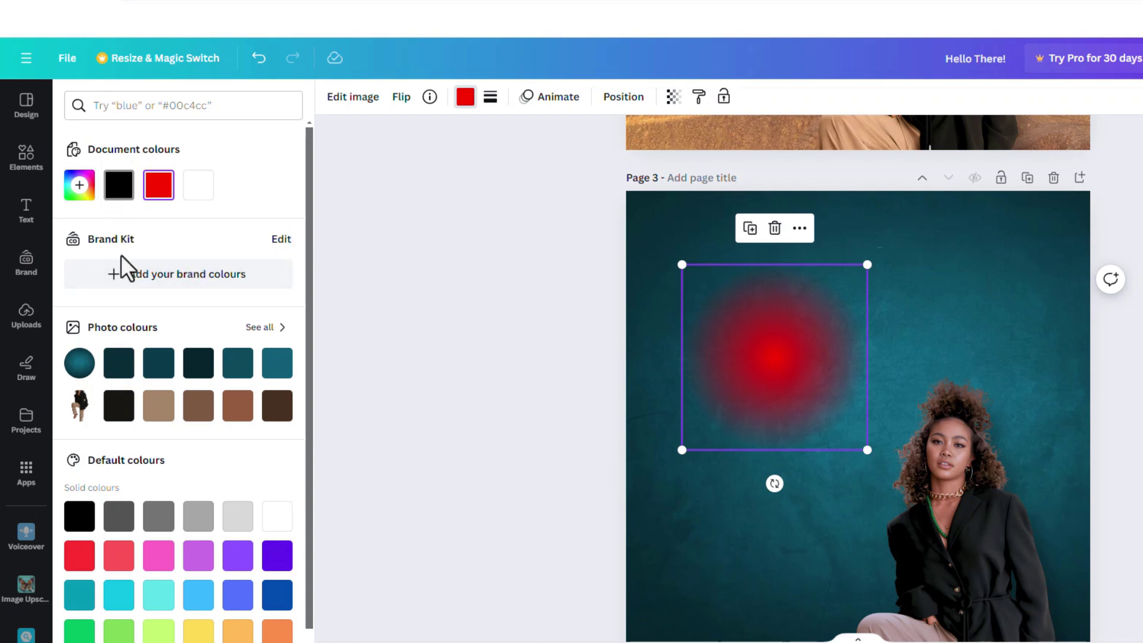
pyautogui.click(79, 187)
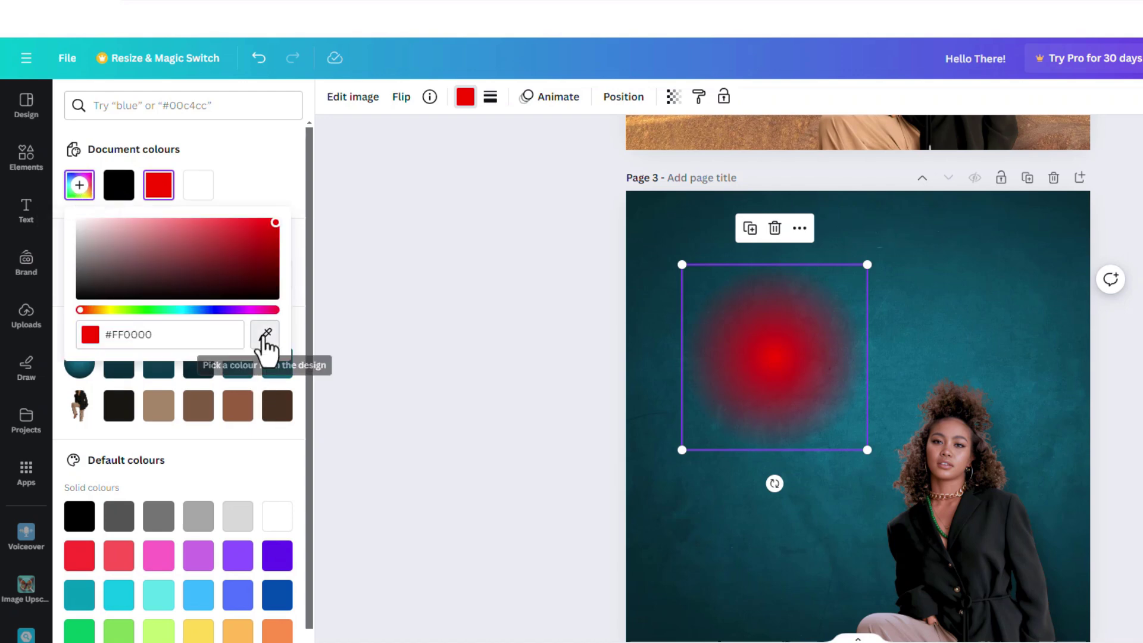
pyautogui.click(264, 336)
pyautogui.click(927, 357)
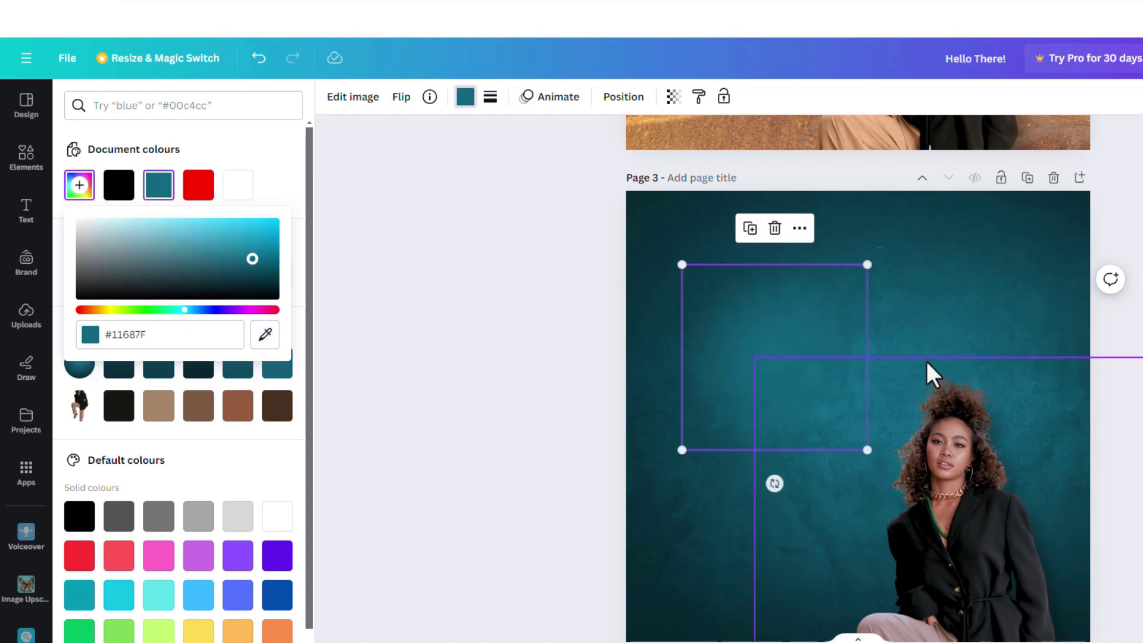
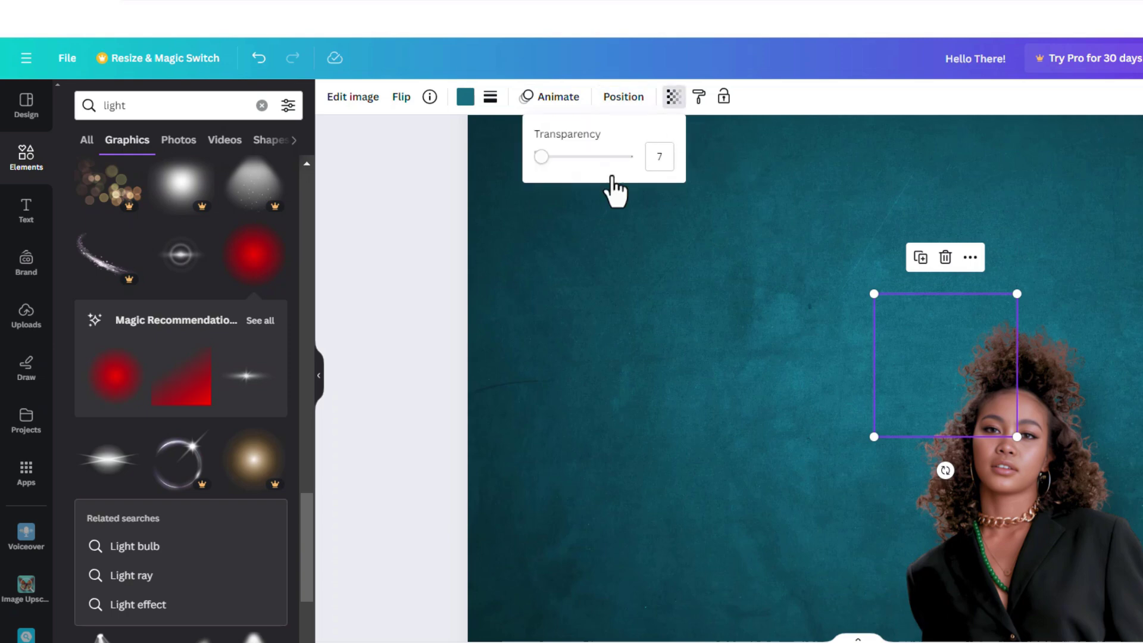
# Set the teal glow's transparency to 47 and move it down along the left edge of the woman's hair
pyautogui.moveTo(547, 158); pyautogui.dragTo(581, 157)
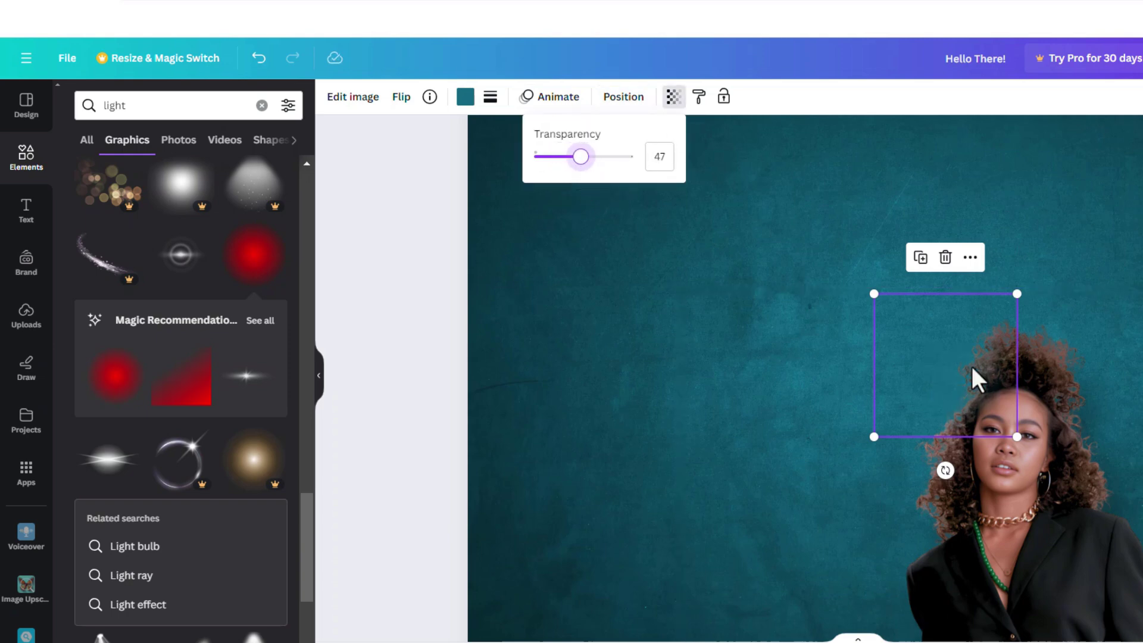
pyautogui.click(961, 402)
pyautogui.moveTo(1023, 375); pyautogui.dragTo(891, 486)
pyautogui.click(1079, 298)
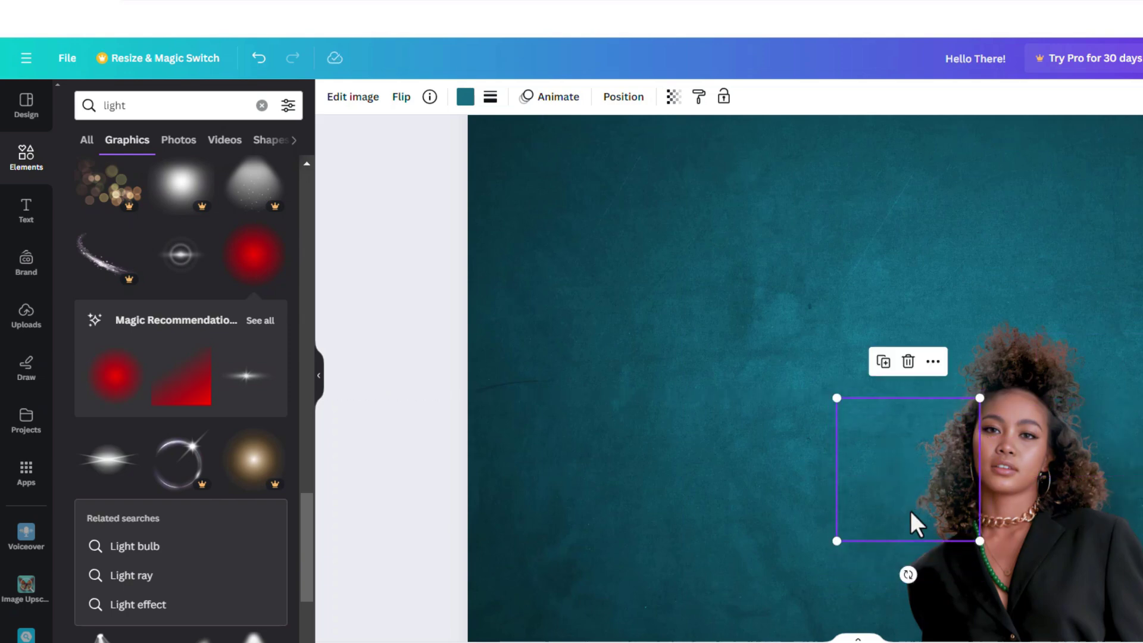
# Duplicate the teal glow and place glows over the top and the right edge of the woman's hair
pyautogui.click(880, 364)
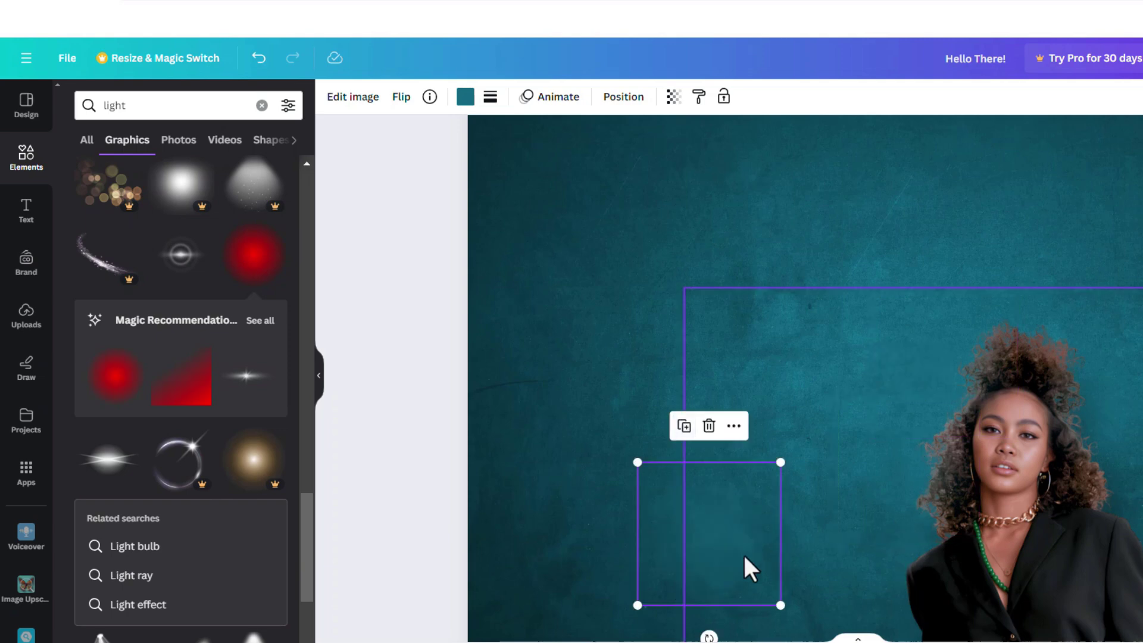
pyautogui.moveTo(745, 566); pyautogui.dragTo(1035, 311)
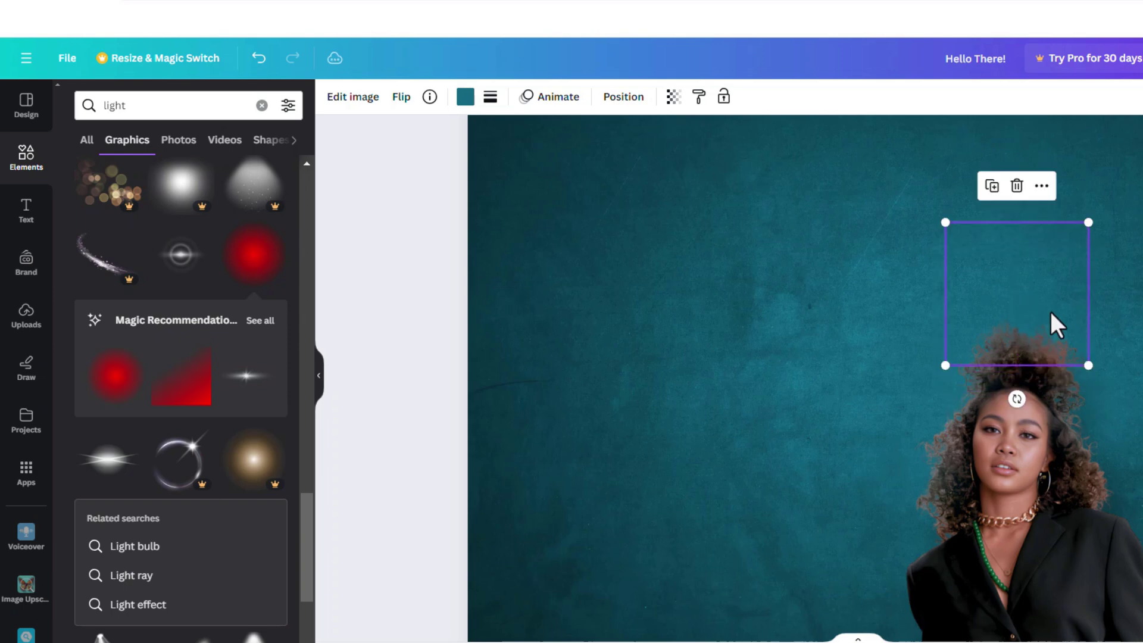
pyautogui.click(1129, 437)
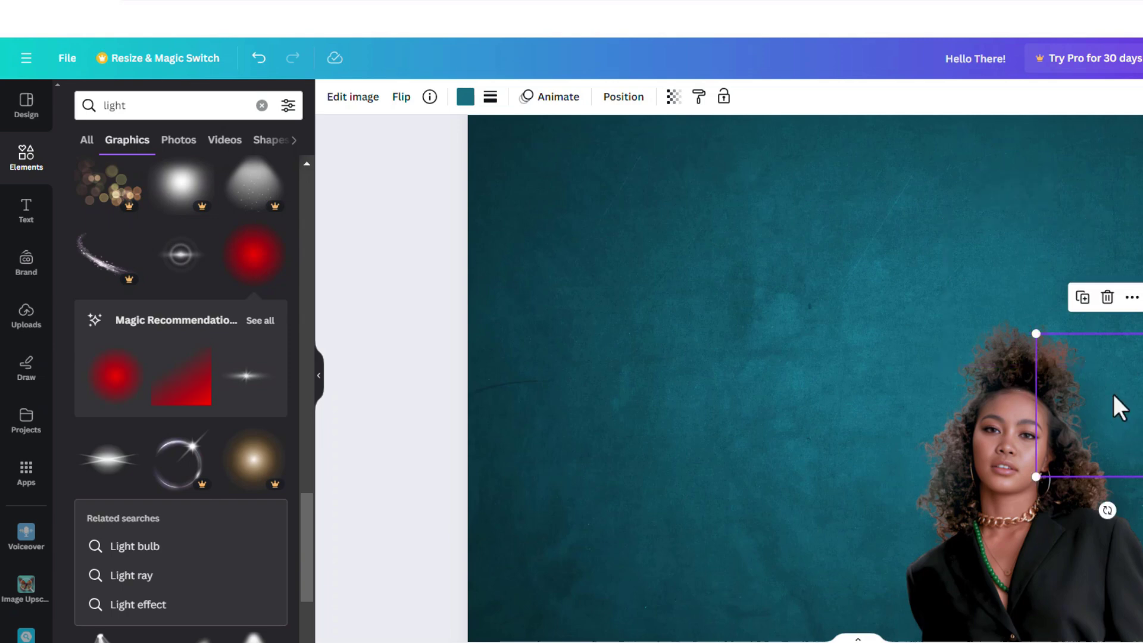
# Duplicate the glow at the right of the woman's hair, move the copy to the left edge of her hair, and enlarge it
pyautogui.click(1084, 301)
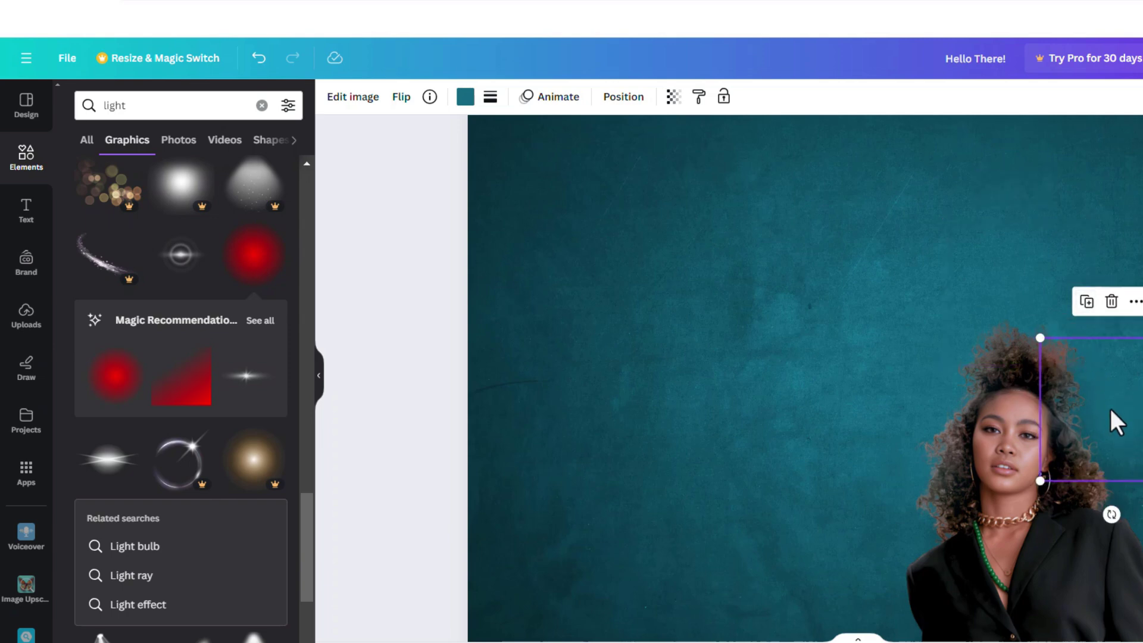
pyautogui.moveTo(1111, 412); pyautogui.dragTo(903, 449)
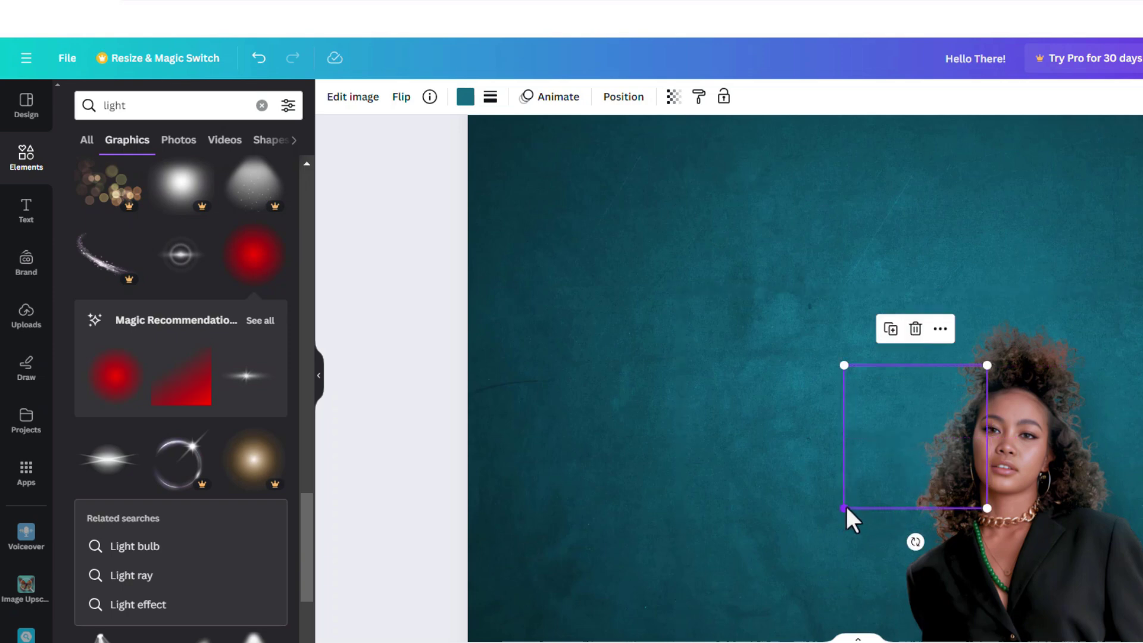
pyautogui.moveTo(844, 510); pyautogui.dragTo(751, 603)
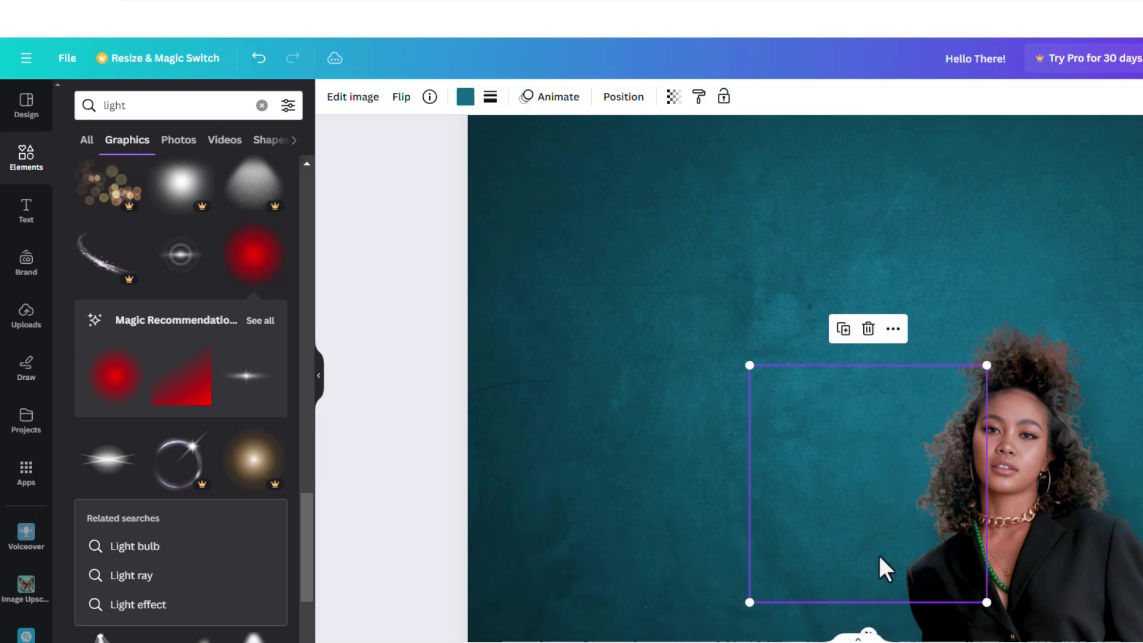
pyautogui.moveTo(880, 567); pyautogui.dragTo(898, 526)
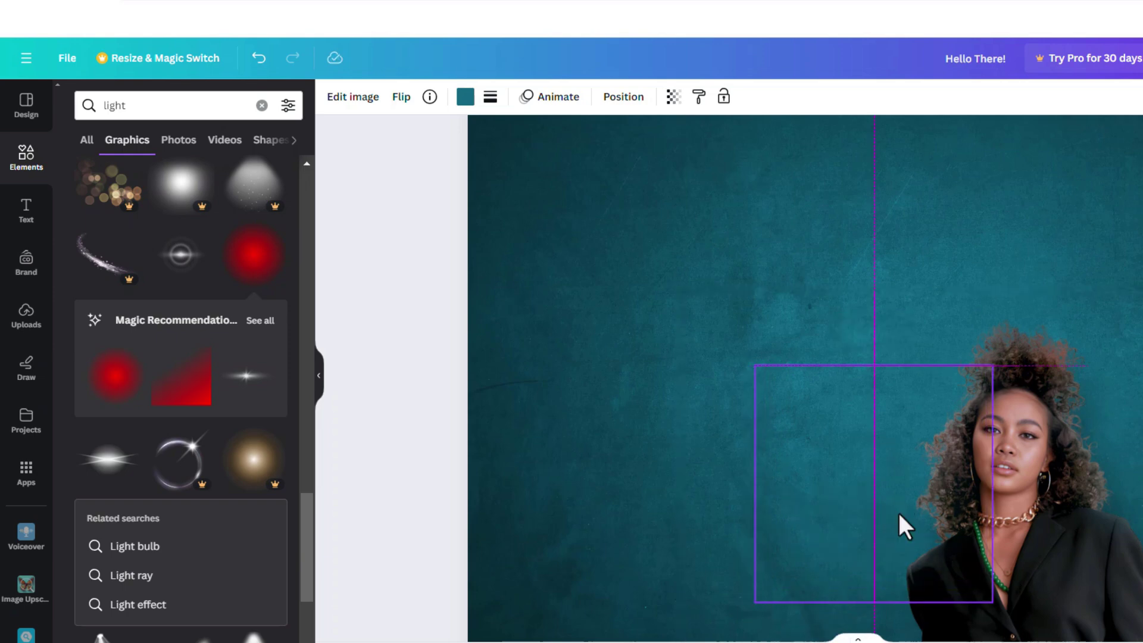
# Enlarge the teal glow above the woman's hair slightly and recentre it over the top of her head
pyautogui.click(1059, 327)
pyautogui.moveTo(1092, 366); pyautogui.dragTo(1119, 404)
pyautogui.moveTo(1049, 337); pyautogui.dragTo(1056, 327)
# Examine how the woman's hair and body blend with the teal background, both close up and with all of page 3 in view
pyautogui.click(638, 416)
pyautogui.hscroll(4, 1012, 428)
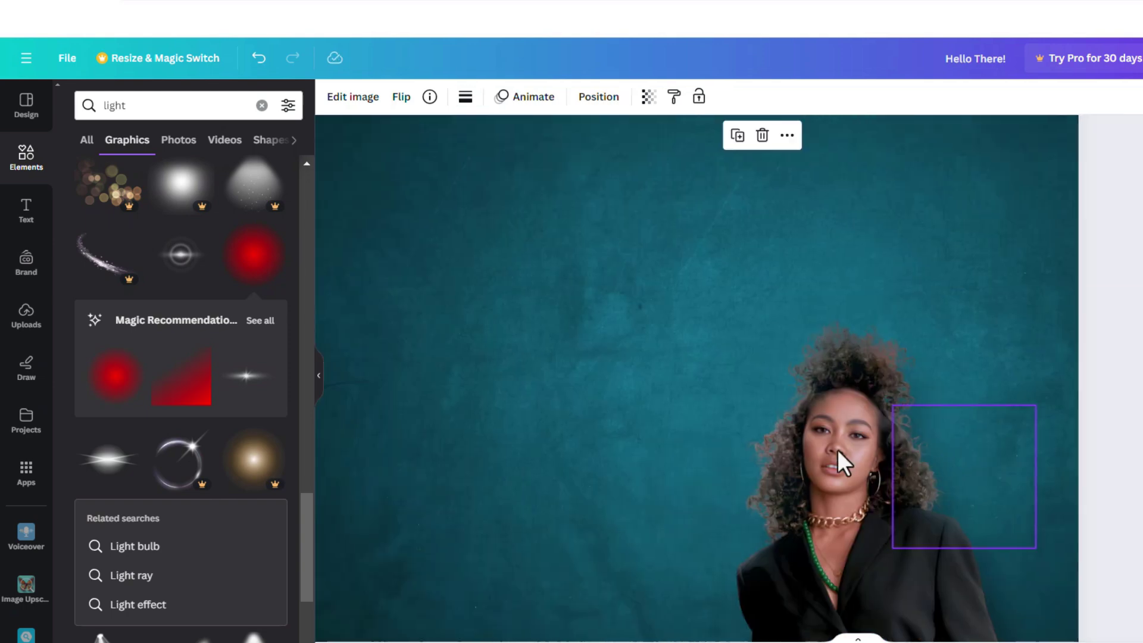
pyautogui.scroll(-3, 814, 431)
pyautogui.scroll(-1, 814, 431)
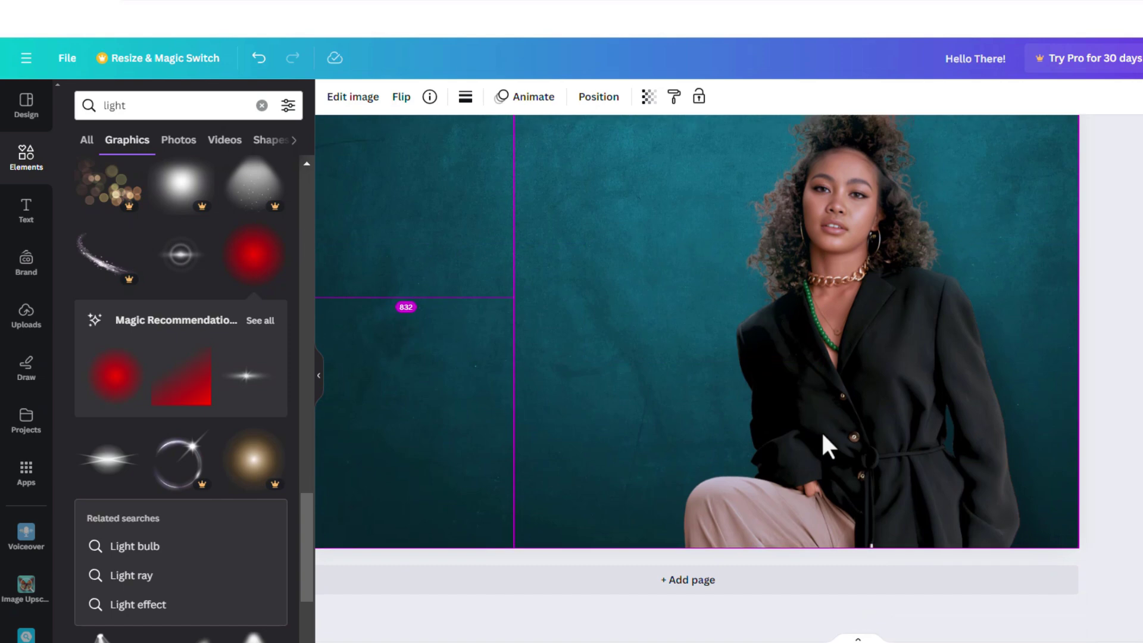
pyautogui.hscroll(-2, 853, 420)
pyautogui.scroll(-3, 886, 410)
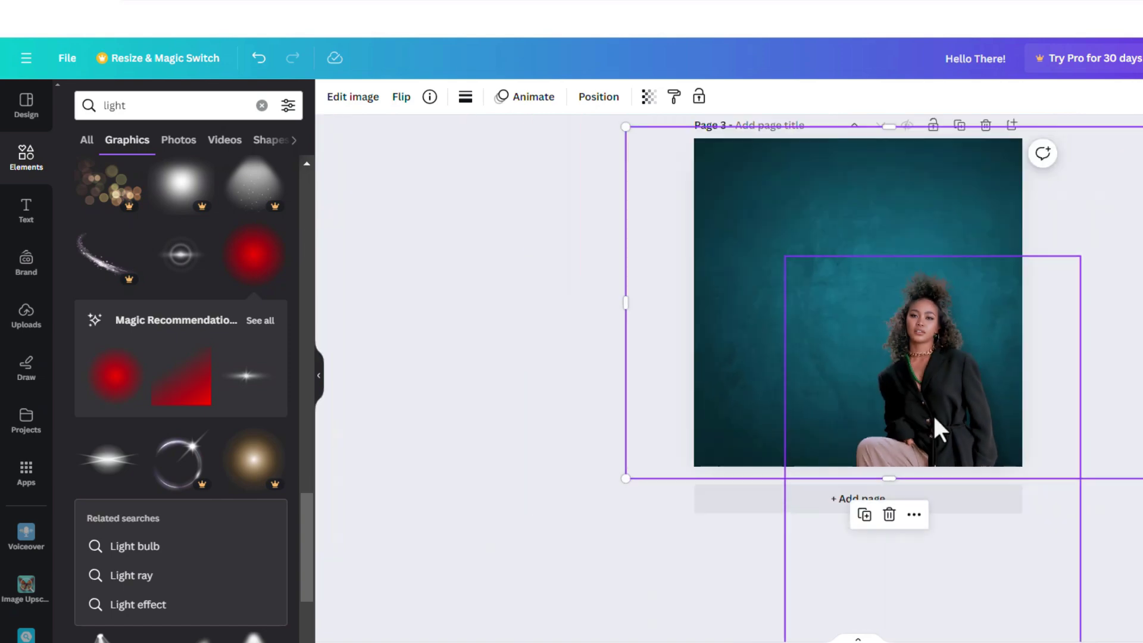
pyautogui.scroll(3, 933, 413)
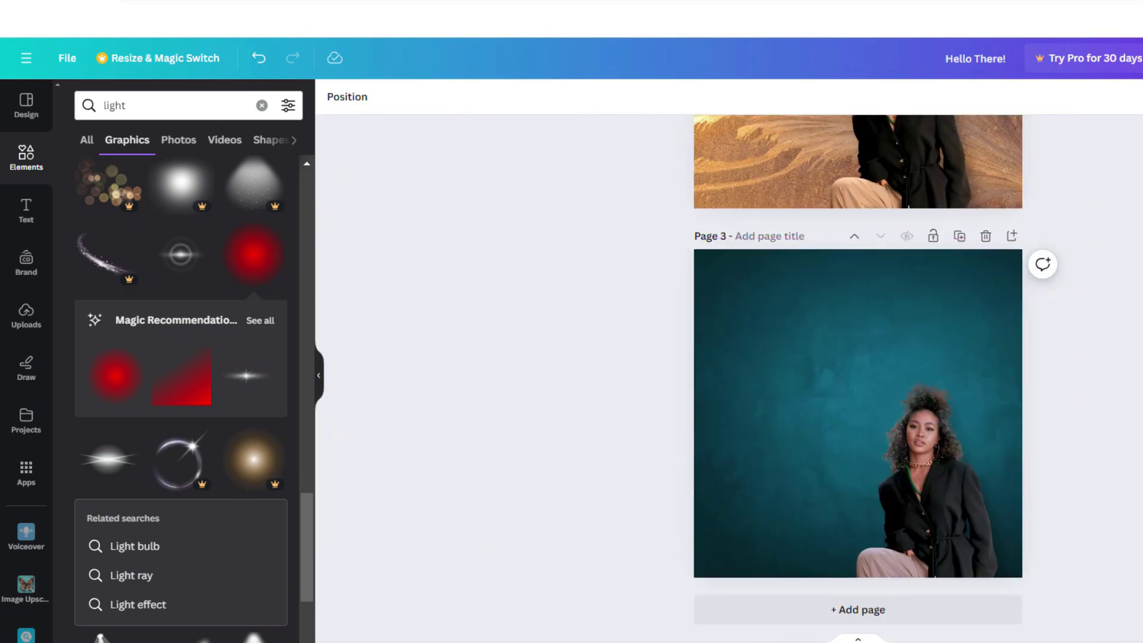
# Set the transparency of the teal glow above the woman's head to 26
pyautogui.click(934, 381)
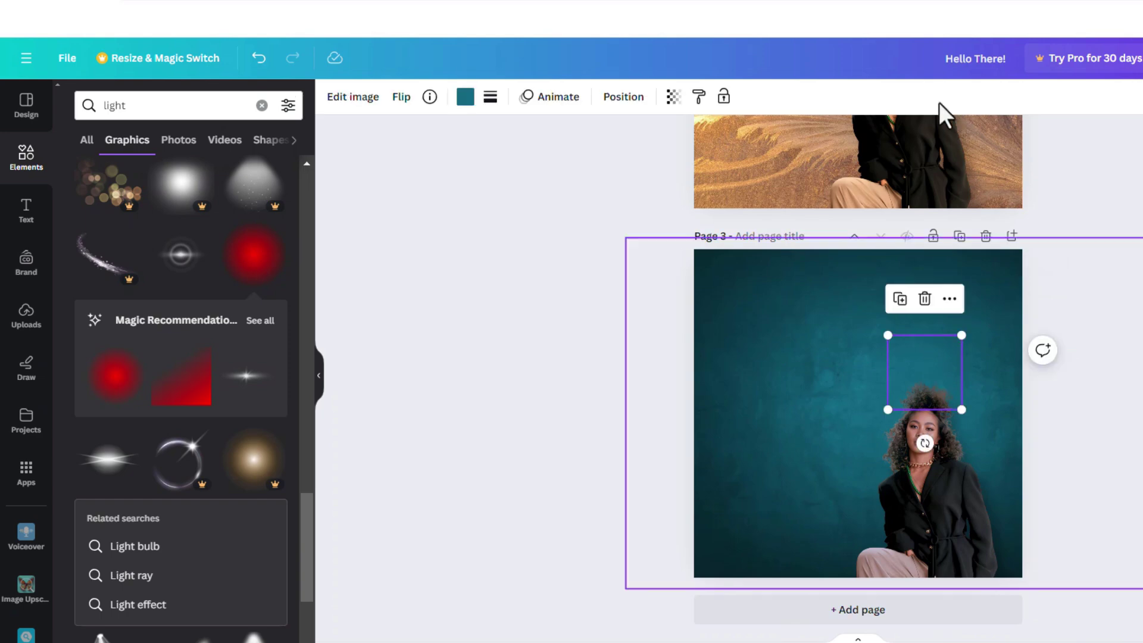
pyautogui.click(675, 97)
pyautogui.moveTo(581, 158); pyautogui.dragTo(559, 159)
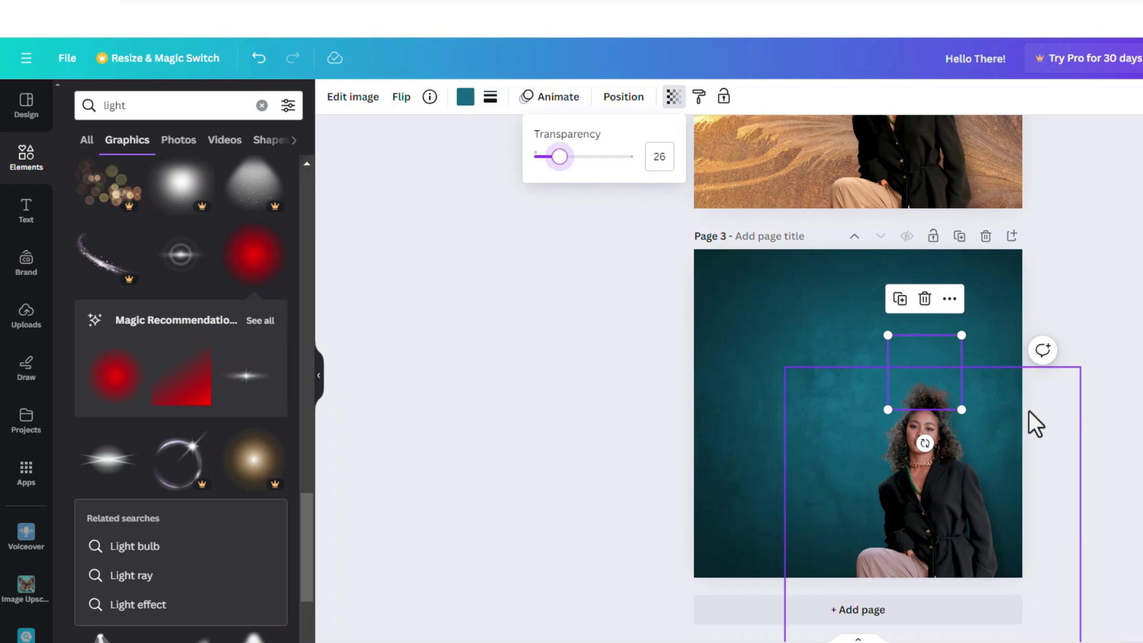
# Set the transparency of the teal glow at the right of the woman's hair to 31
pyautogui.click(976, 438)
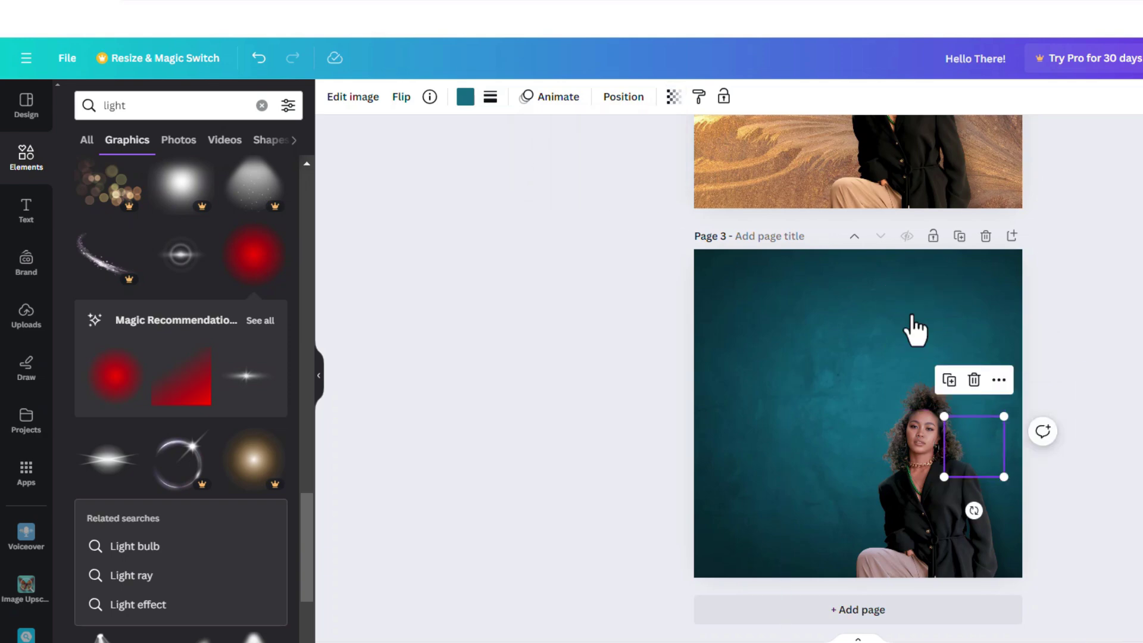
pyautogui.click(672, 99)
pyautogui.moveTo(578, 158); pyautogui.dragTo(565, 159)
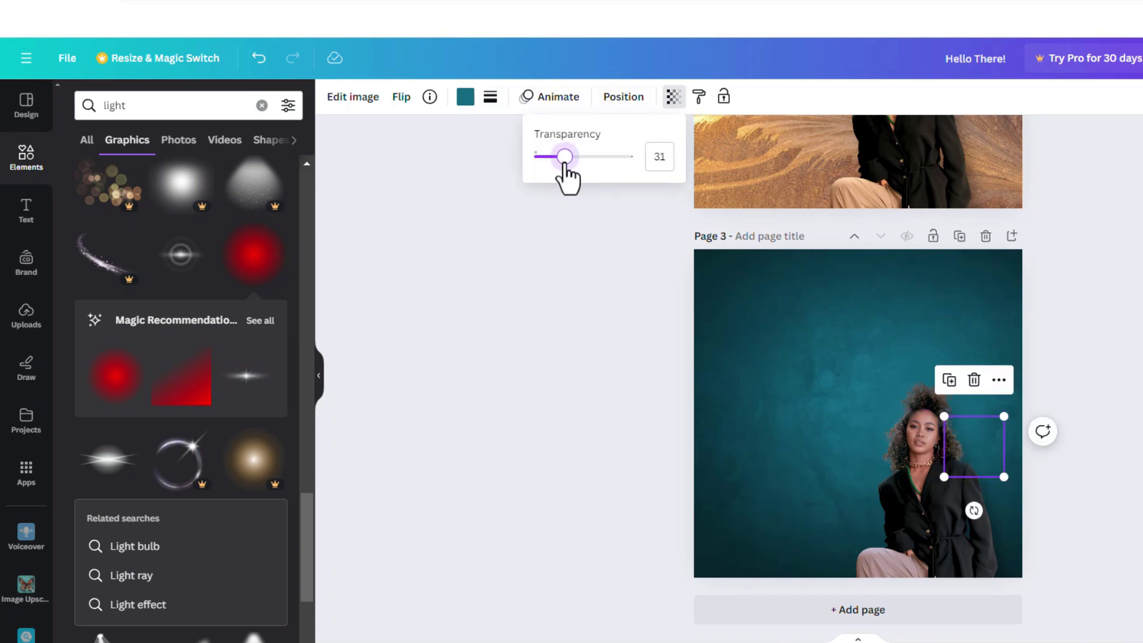
# Lower the transparency of the teal glow to the left of the woman's hair on page 3
pyautogui.click(863, 458)
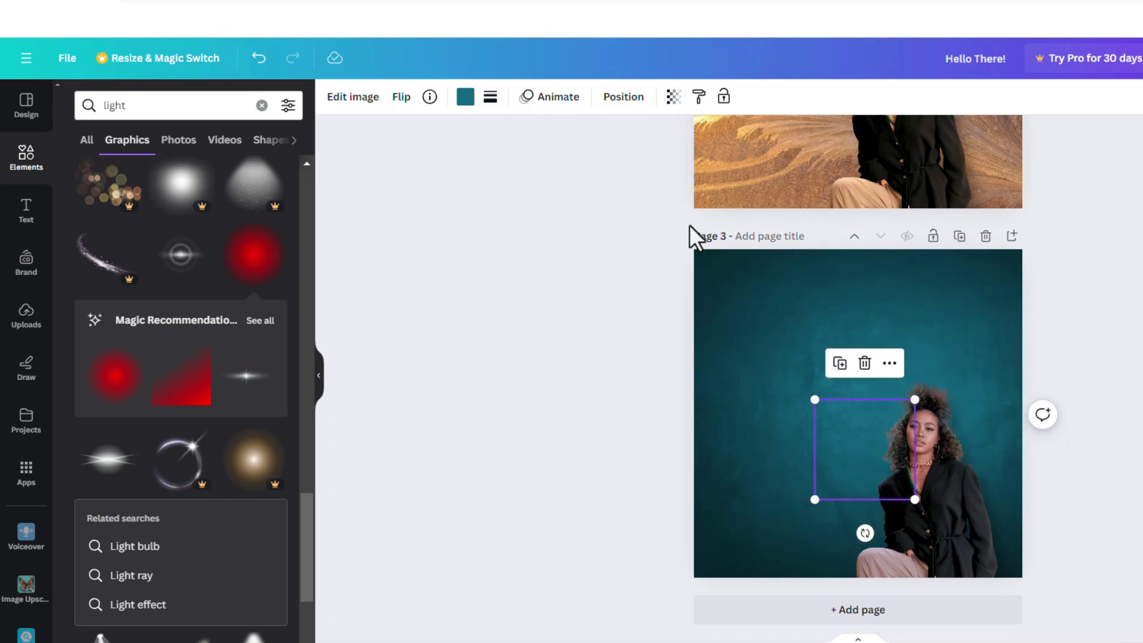
pyautogui.click(674, 97)
pyautogui.moveTo(582, 157); pyautogui.dragTo(558, 158)
pyautogui.press('Escape')
pyautogui.press('Escape')
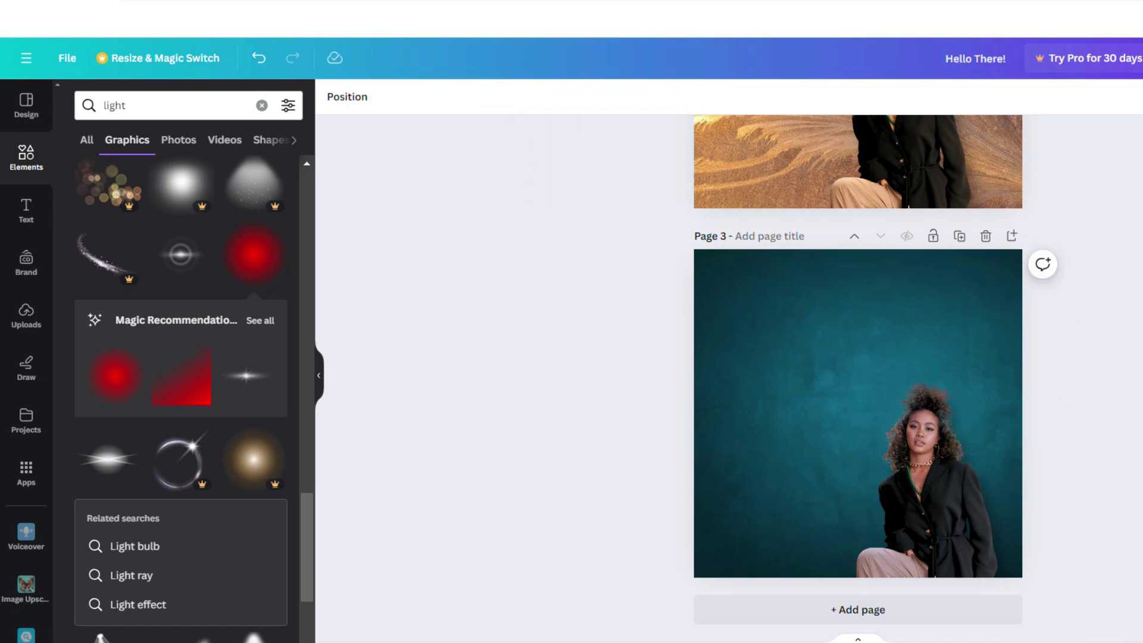
# Move the teal glow above the woman's head slightly upward on page 3
pyautogui.click(933, 381)
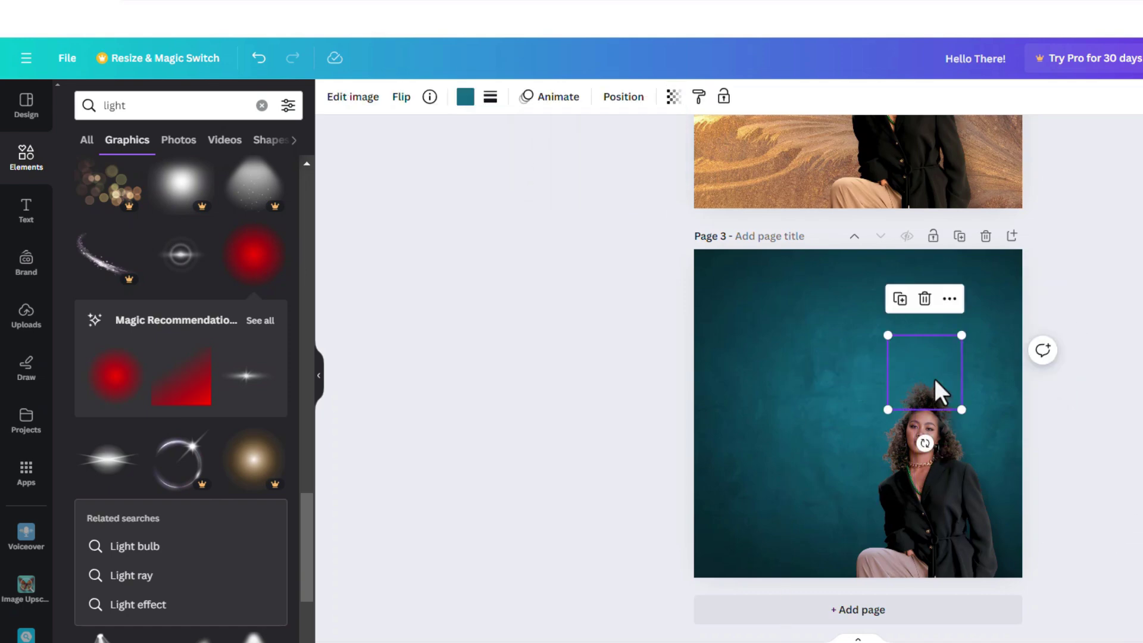
pyautogui.moveTo(934, 373); pyautogui.dragTo(936, 373)
pyautogui.click(1116, 380)
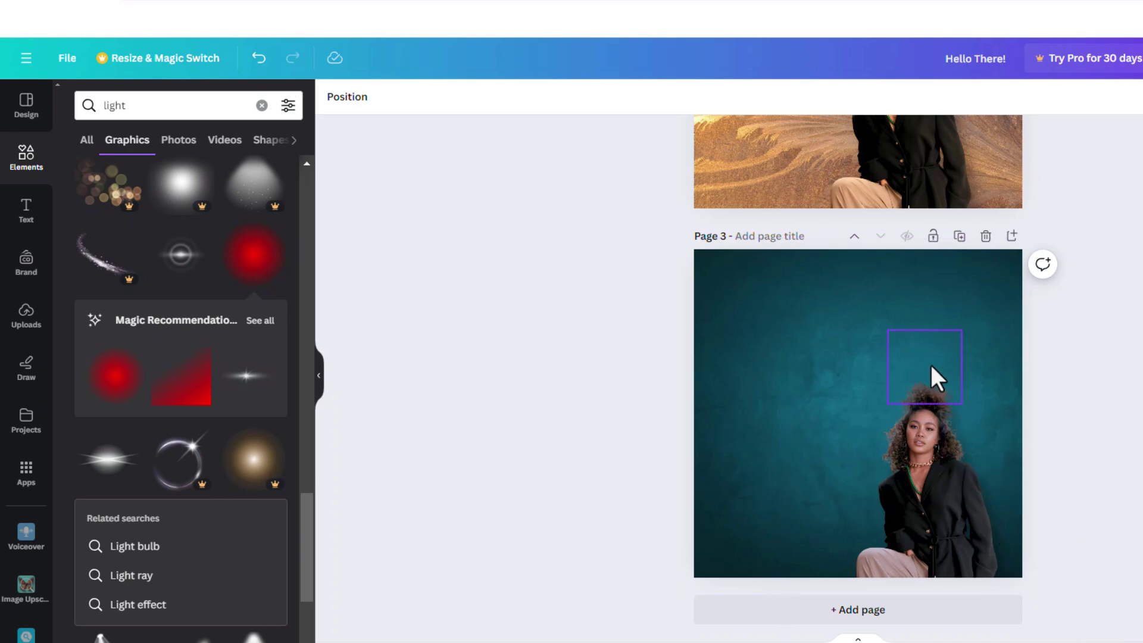
# Enlarge the teal glow above the woman's head until it covers nearly all of page 3, and shift it down over her
pyautogui.click(929, 365)
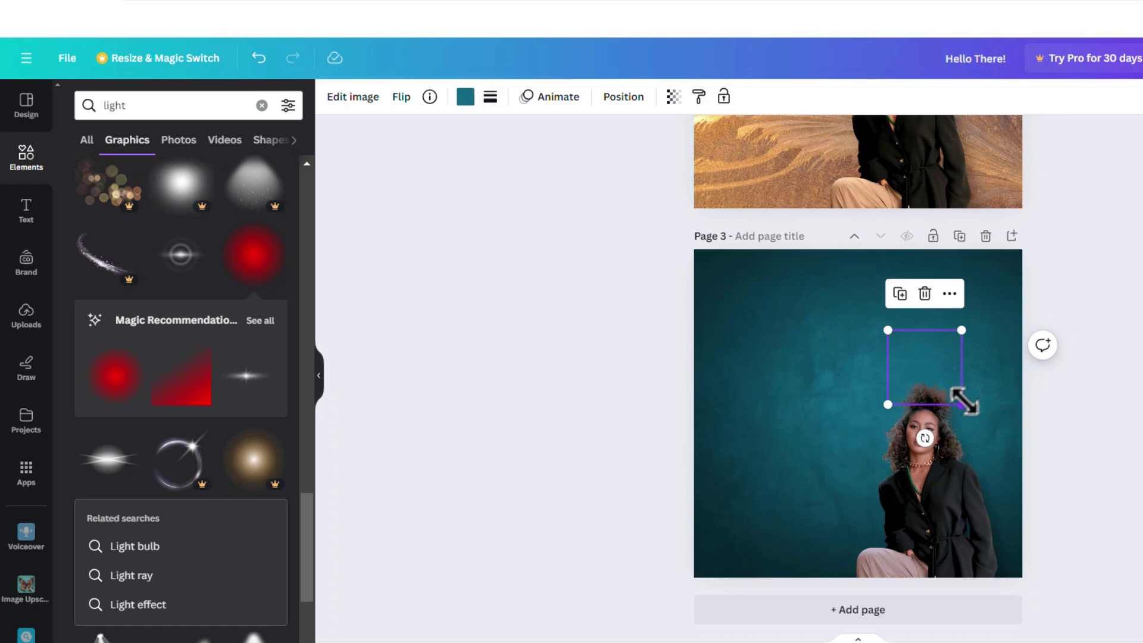
pyautogui.moveTo(976, 404); pyautogui.dragTo(1140, 589)
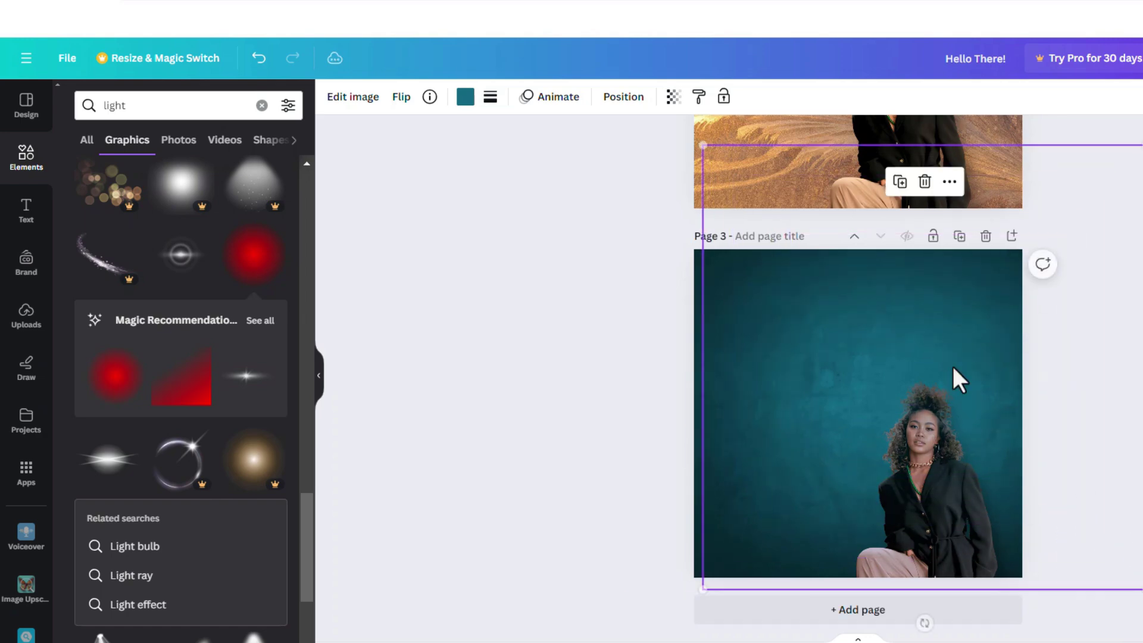
pyautogui.moveTo(962, 341); pyautogui.dragTo(970, 367)
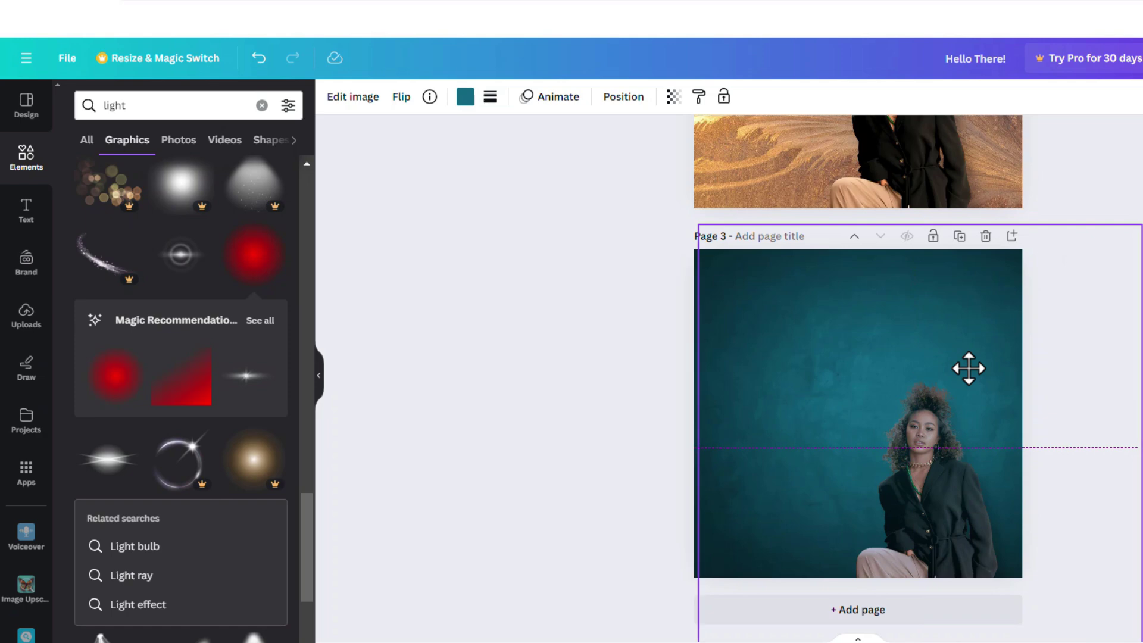
# Set the transparency of the enlarged teal glow on page 3 to 4
pyautogui.click(673, 97)
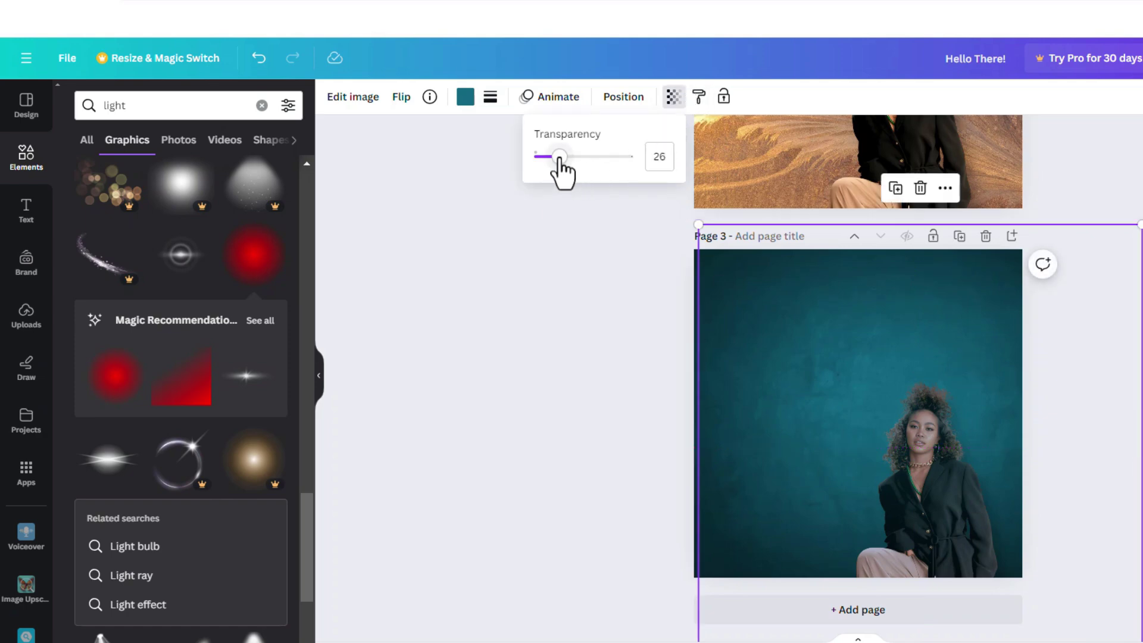
pyautogui.moveTo(556, 159); pyautogui.dragTo(539, 158)
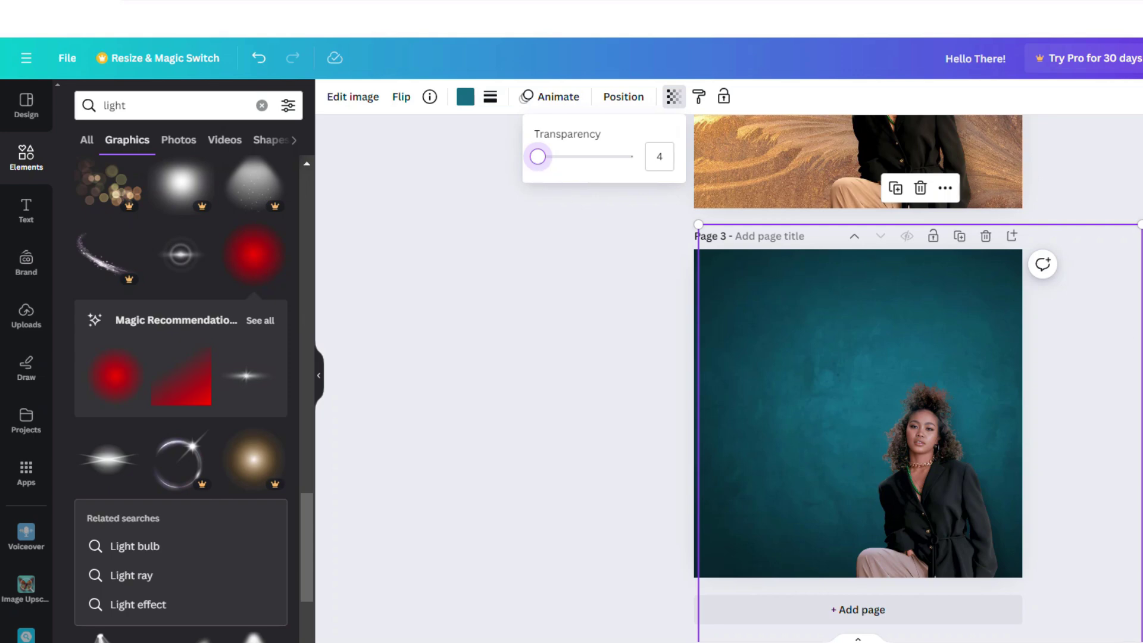
pyautogui.press('Escape')
pyautogui.press('Escape')
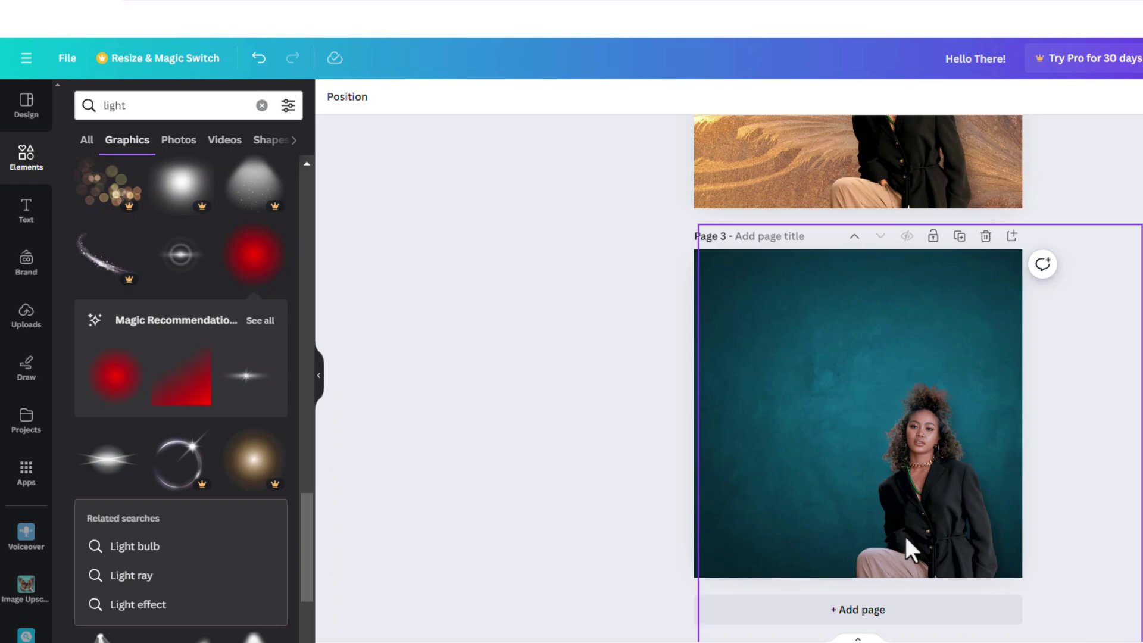
# Apply a whole-image Blur effect with intensity 30 to the golden feather background photo on page 2
pyautogui.scroll(2, 882, 394)
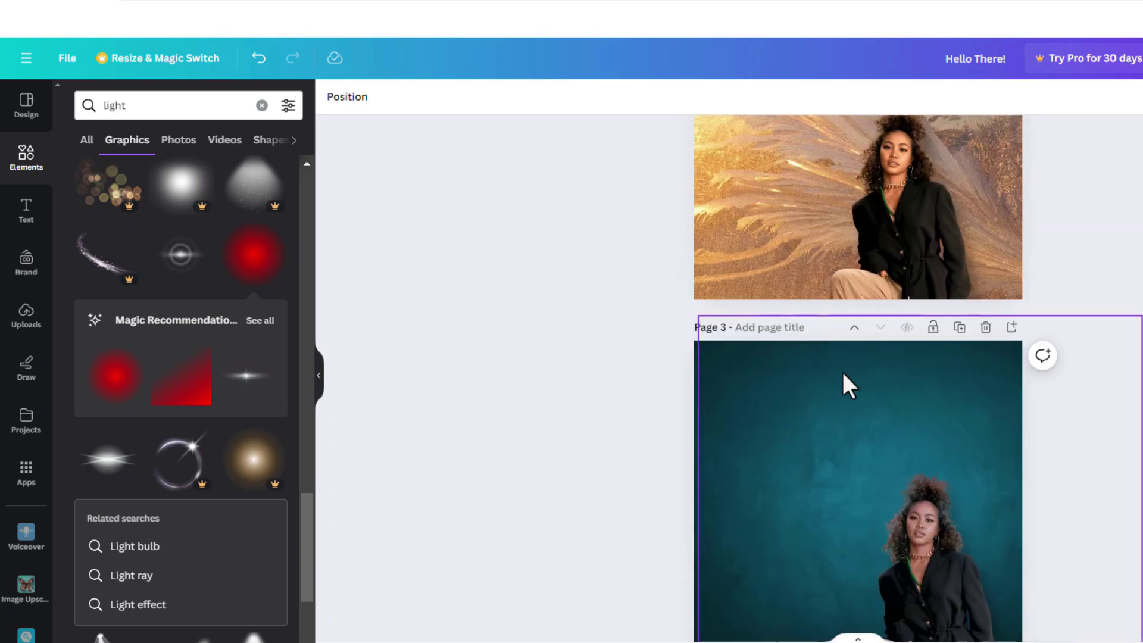
pyautogui.scroll(2, 885, 291)
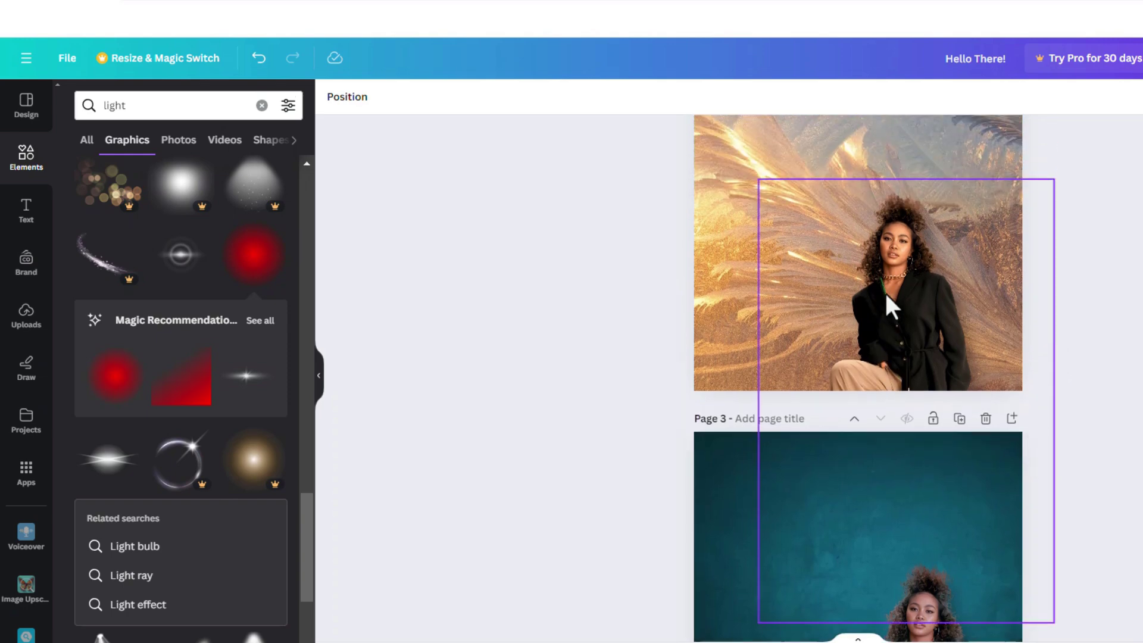
pyautogui.scroll(2, 842, 317)
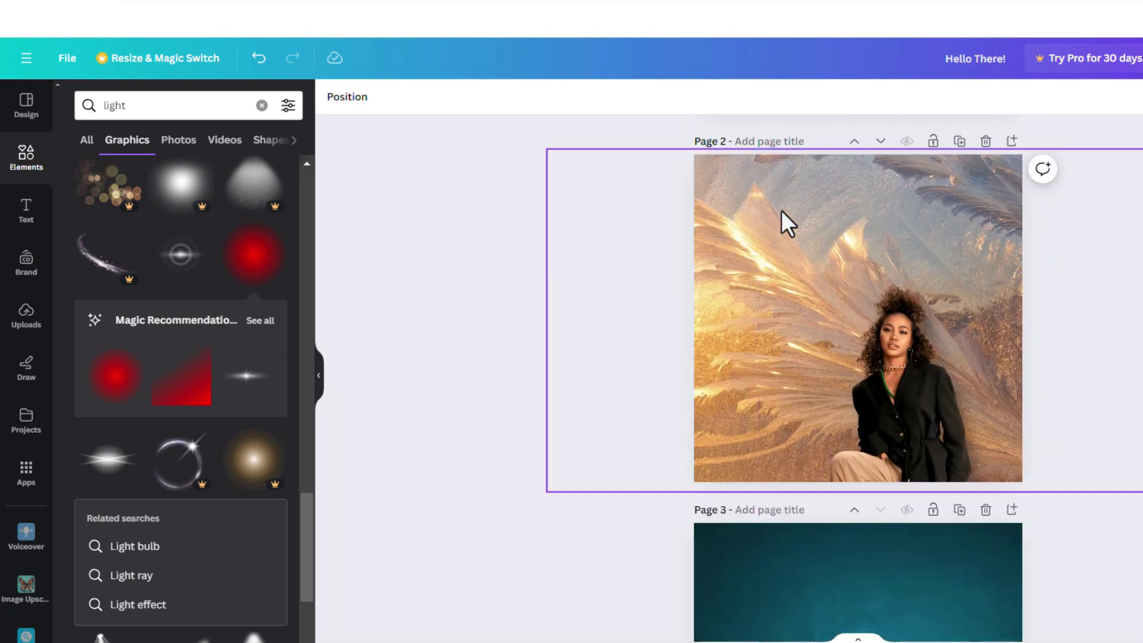
pyautogui.click(831, 196)
pyautogui.click(357, 94)
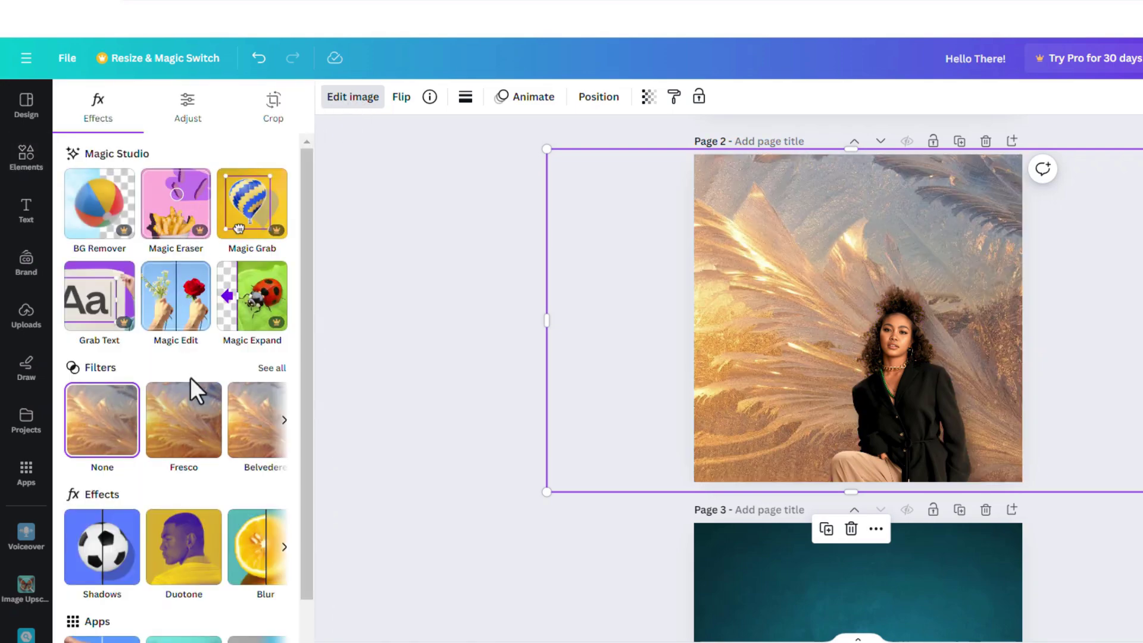
pyautogui.click(257, 563)
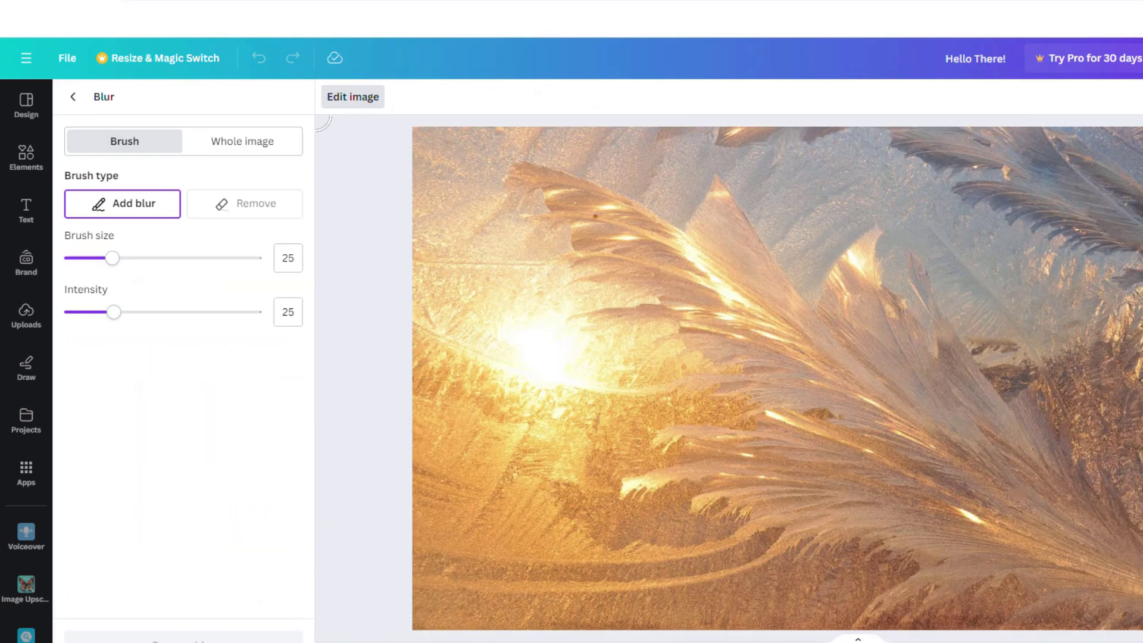
pyautogui.click(247, 156)
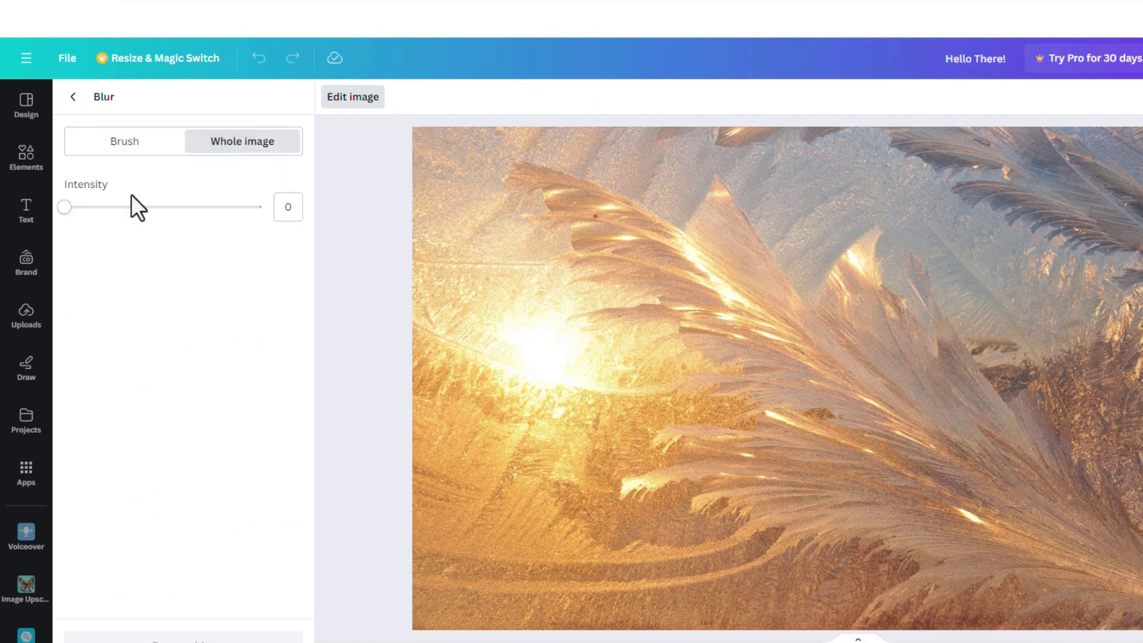
pyautogui.moveTo(80, 216); pyautogui.dragTo(123, 210)
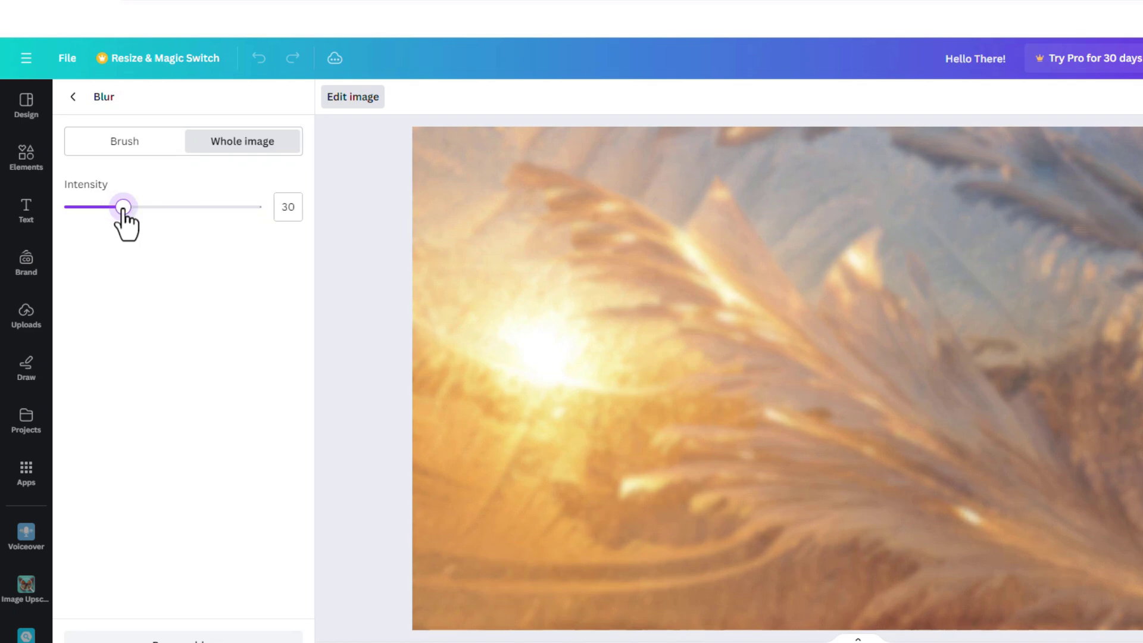
pyautogui.click(74, 97)
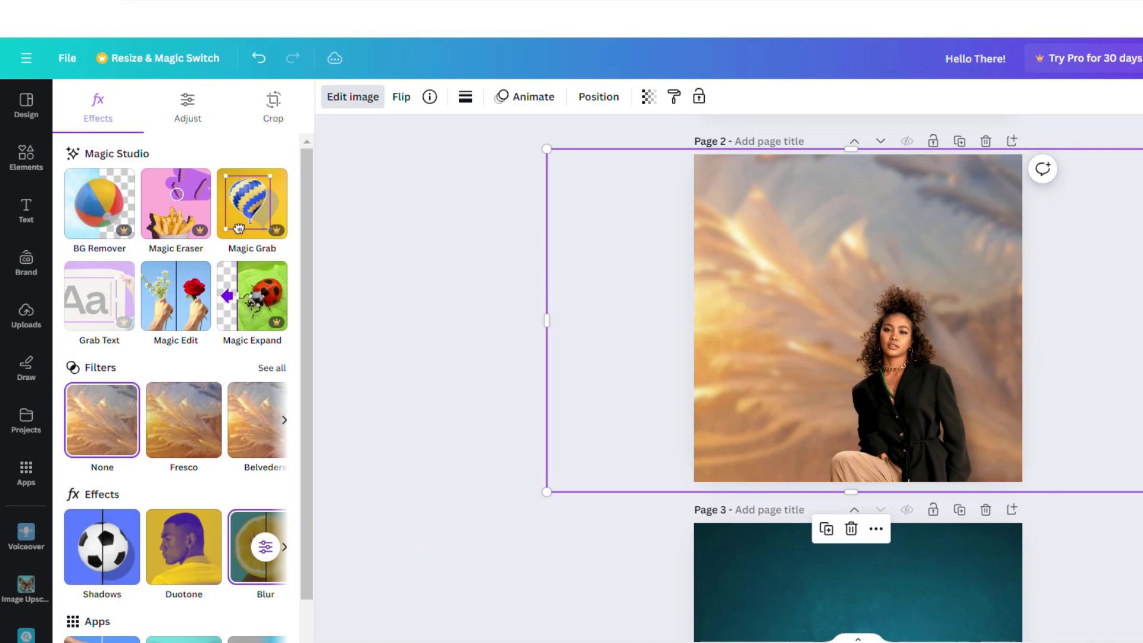
# Shift the page 2 background slightly up and left, and centre the woman's cut-out horizontally on the page
pyautogui.moveTo(852, 420)
pyautogui.mouseDown()
pyautogui.moveTo(899, 409)
pyautogui.moveTo(863, 401)
pyautogui.mouseUp()
pyautogui.click(915, 427)
pyautogui.moveTo(913, 427); pyautogui.dragTo(863, 435)
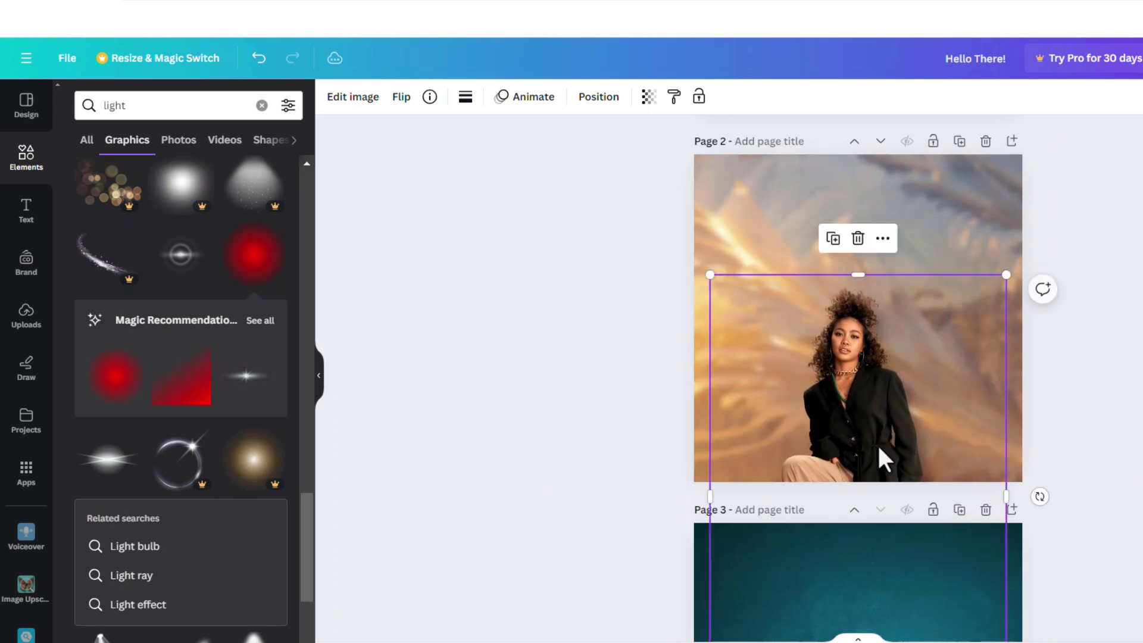
pyautogui.click(1141, 222)
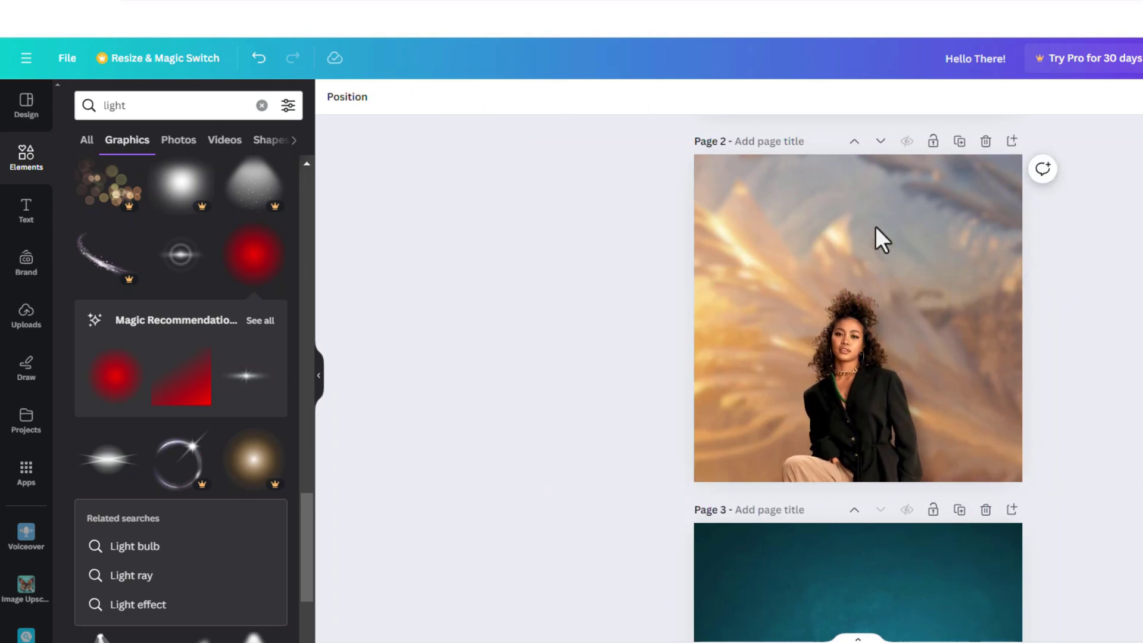
# Set the whole-image blur intensity of the page 2 background to 14 and move the background slightly left
pyautogui.click(823, 225)
pyautogui.click(352, 106)
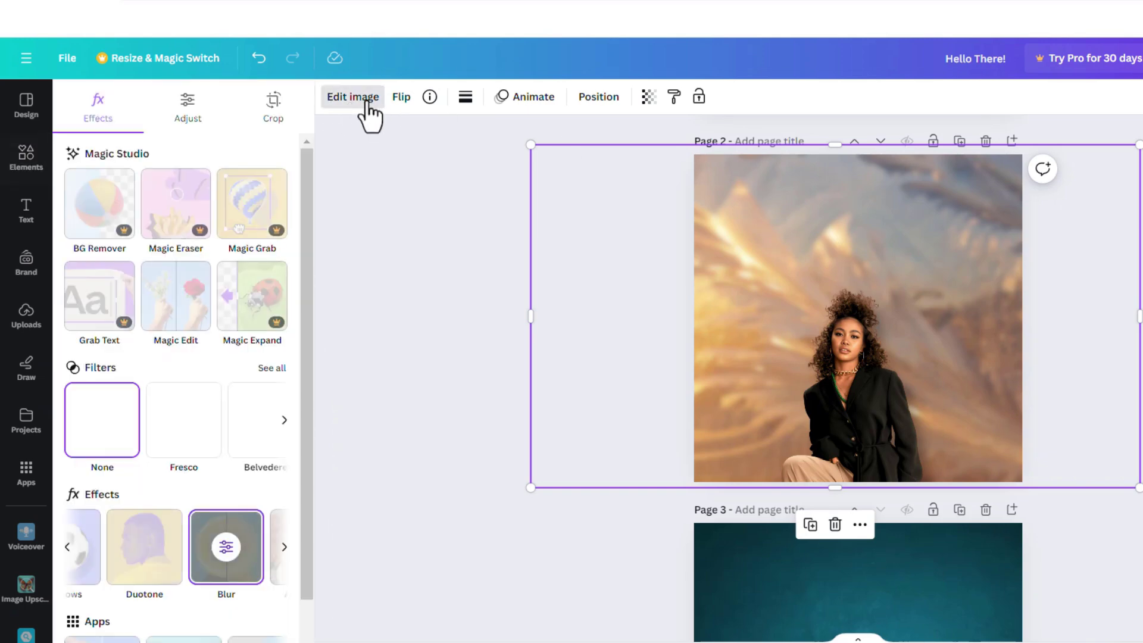
pyautogui.click(226, 546)
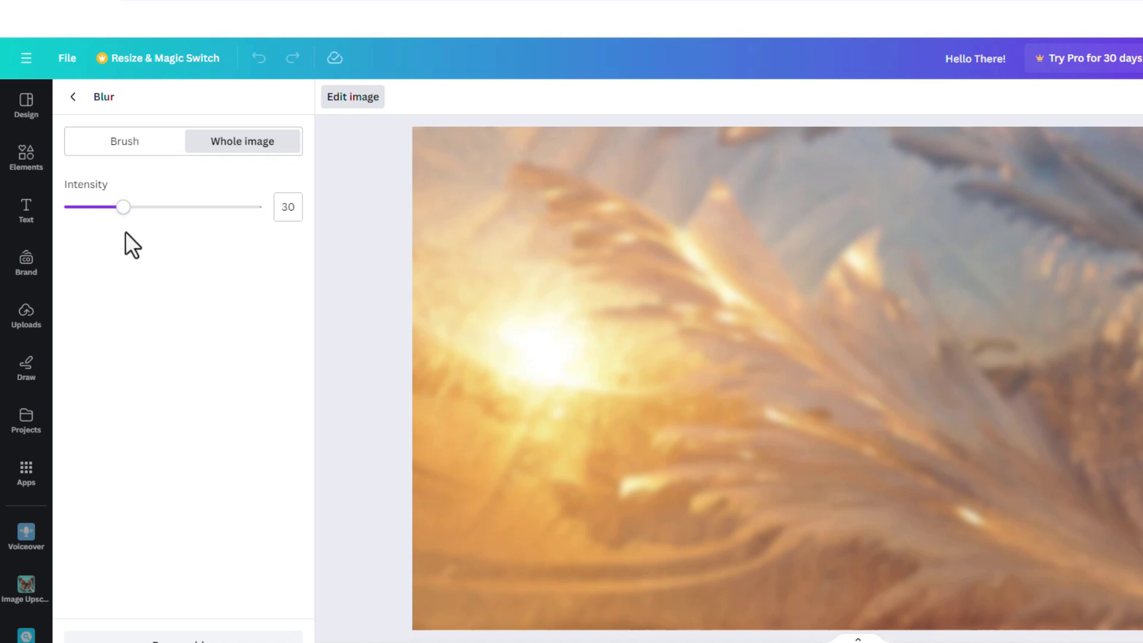
pyautogui.click(103, 217)
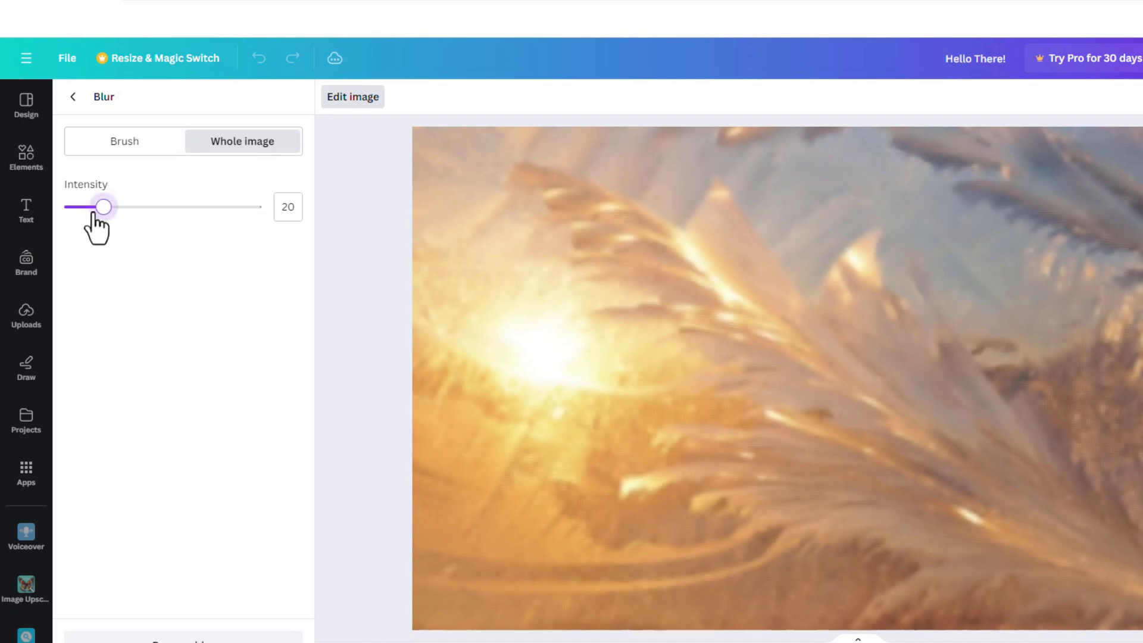
pyautogui.click(92, 208)
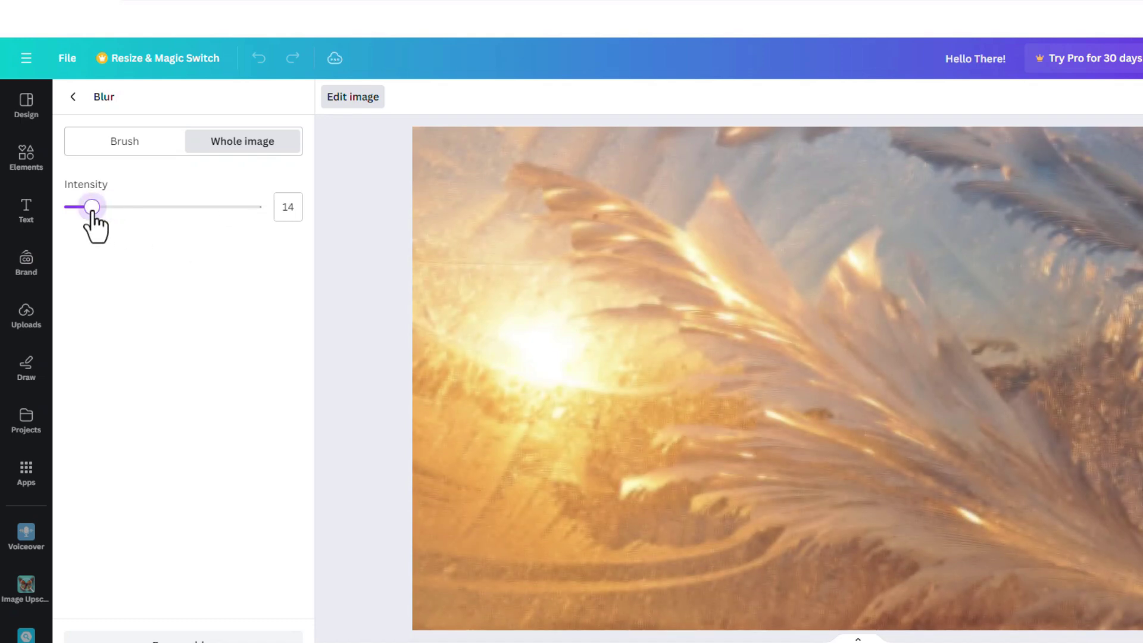
pyautogui.click(73, 98)
pyautogui.click(26, 157)
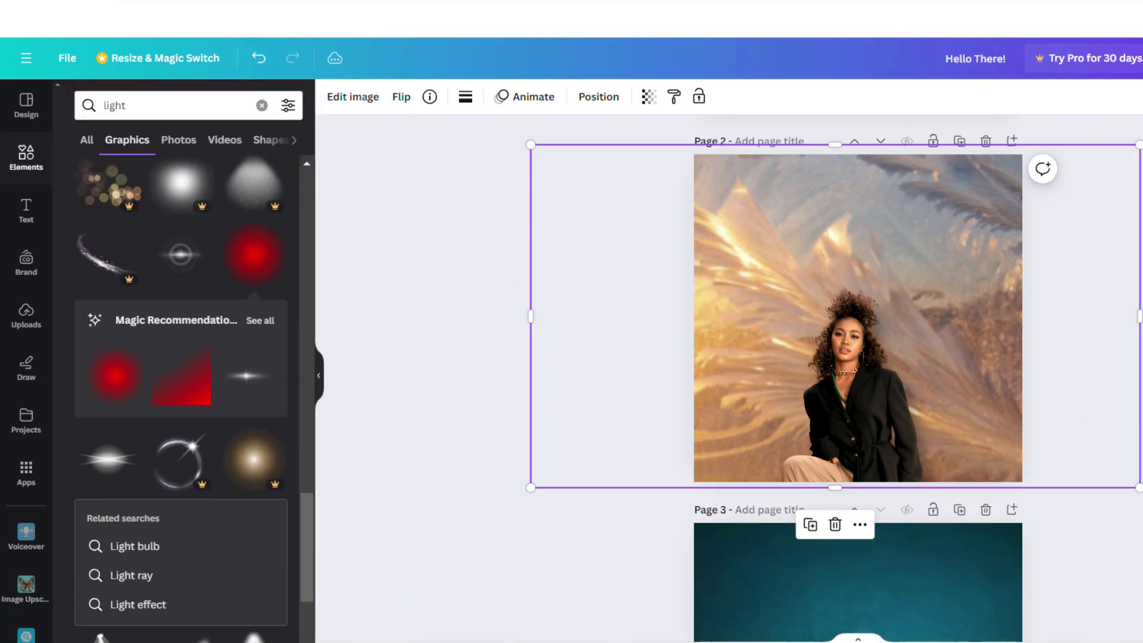
pyautogui.moveTo(838, 433)
pyautogui.mouseDown()
pyautogui.moveTo(847, 439)
pyautogui.moveTo(833, 429)
pyautogui.mouseUp()
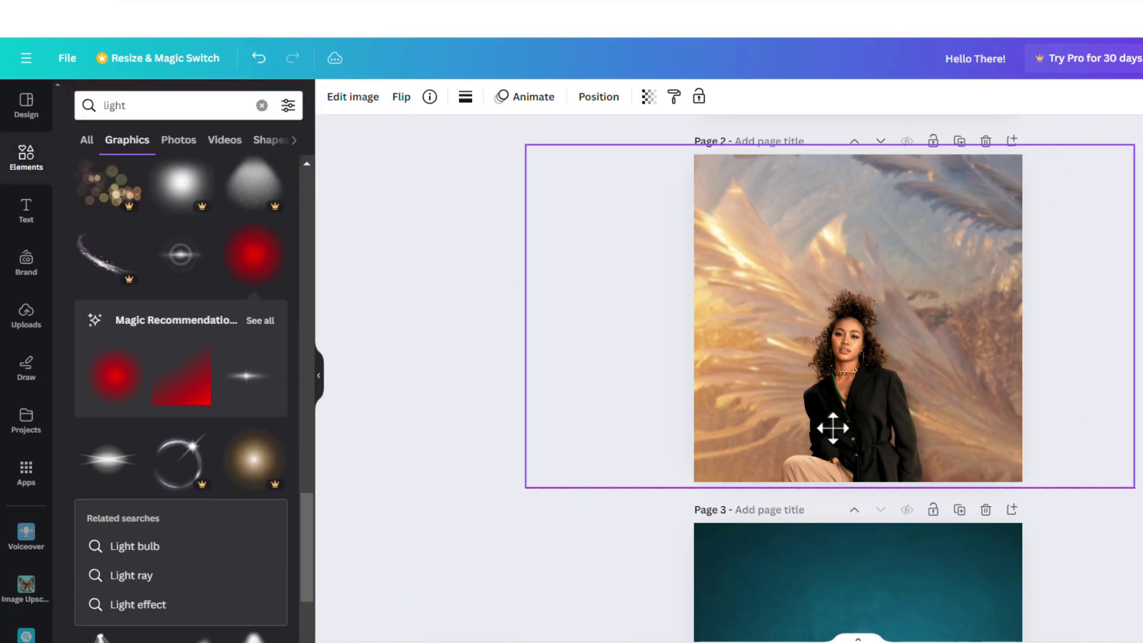
pyautogui.press('Escape')
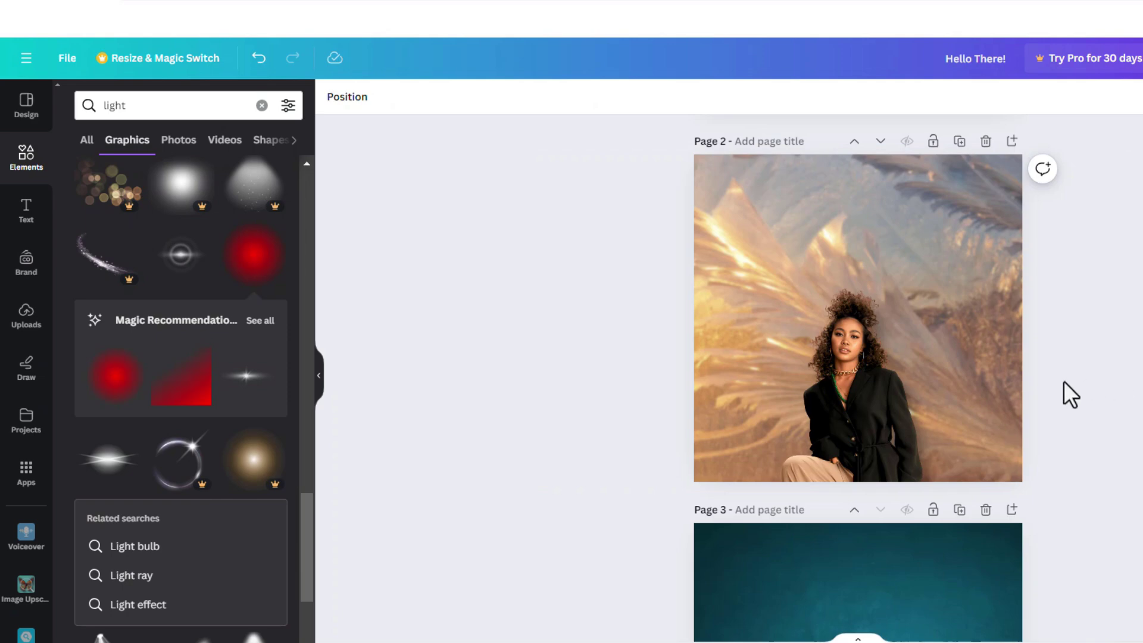
pyautogui.scroll(-5, 1081, 376)
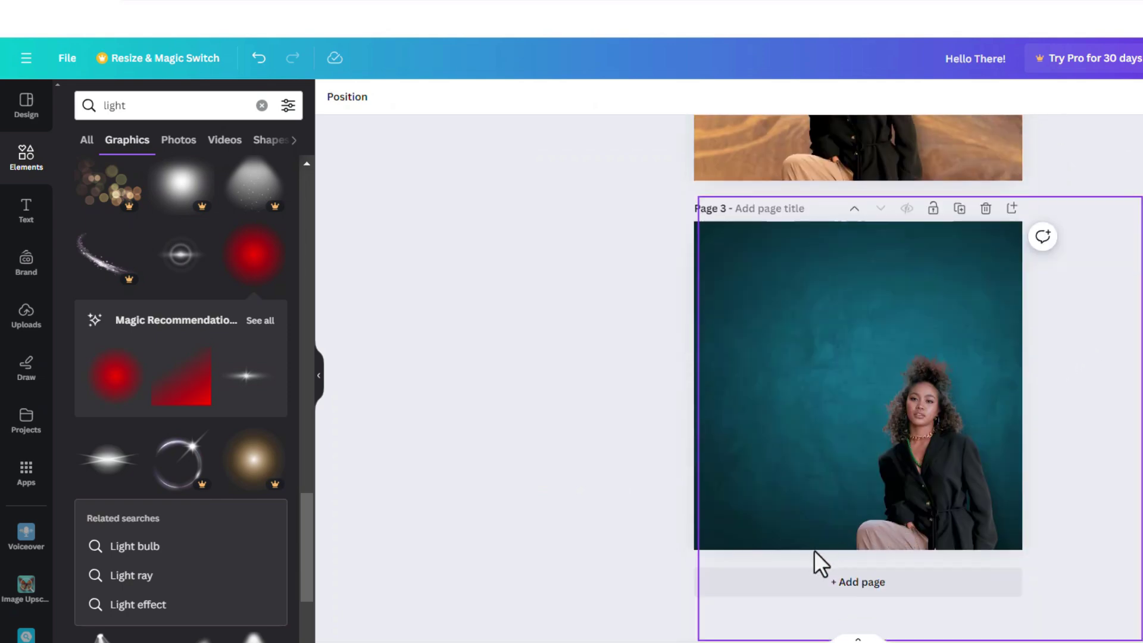
pyautogui.scroll(1, 988, 416)
pyautogui.scroll(-1, 988, 518)
pyautogui.scroll(1, 979, 429)
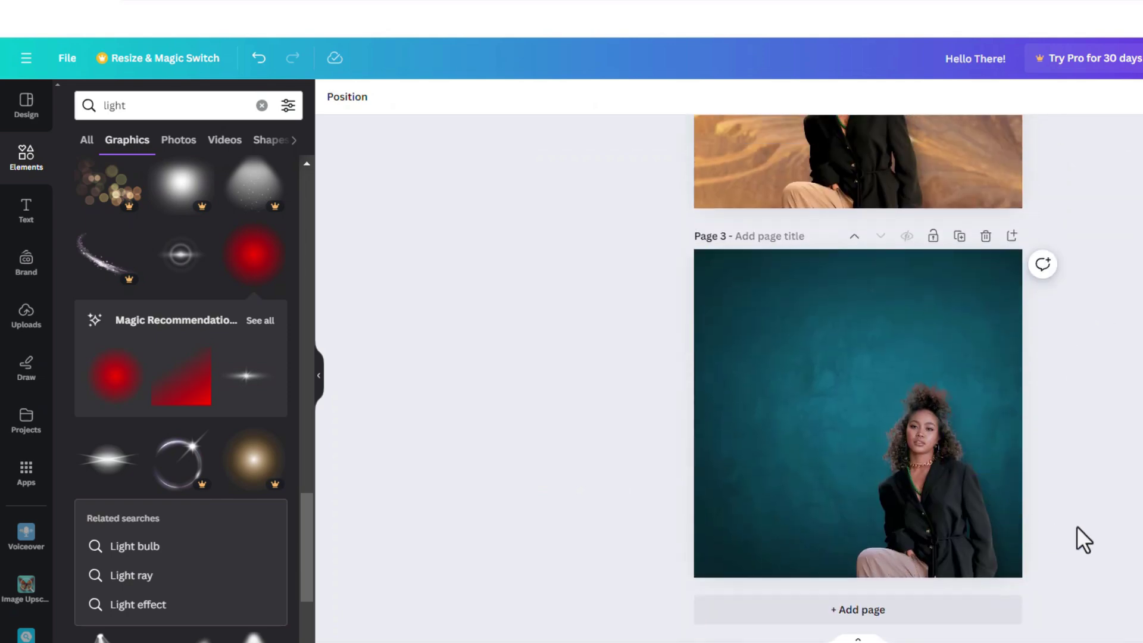